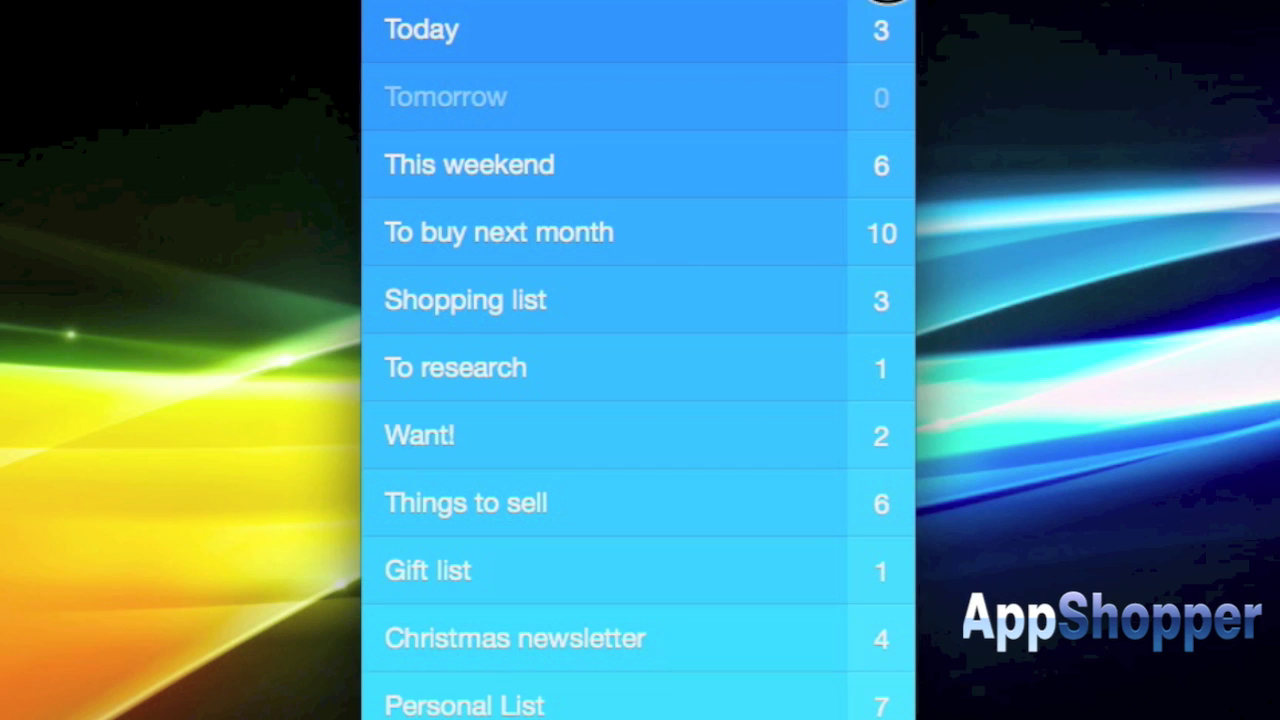
- Open the Welcome Tutorial from Tips & Tricks and page through it to the end
scroll(693, 128, up, 3)
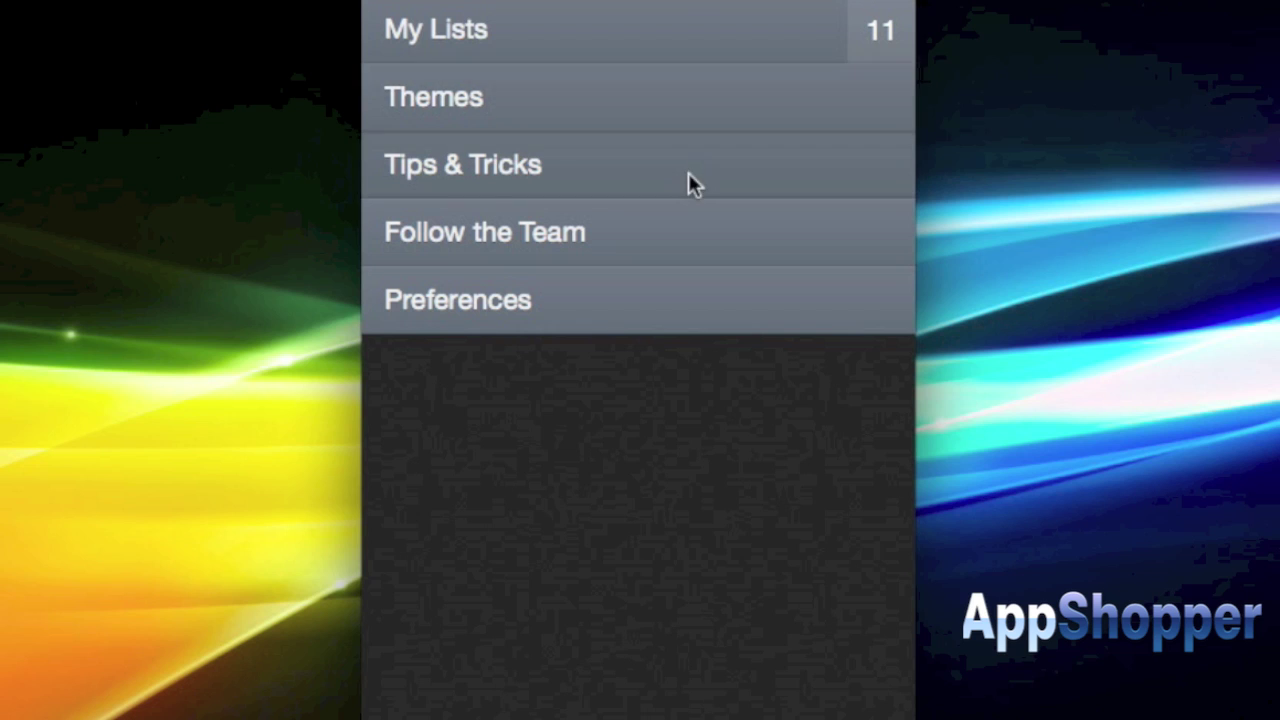
click(672, 170)
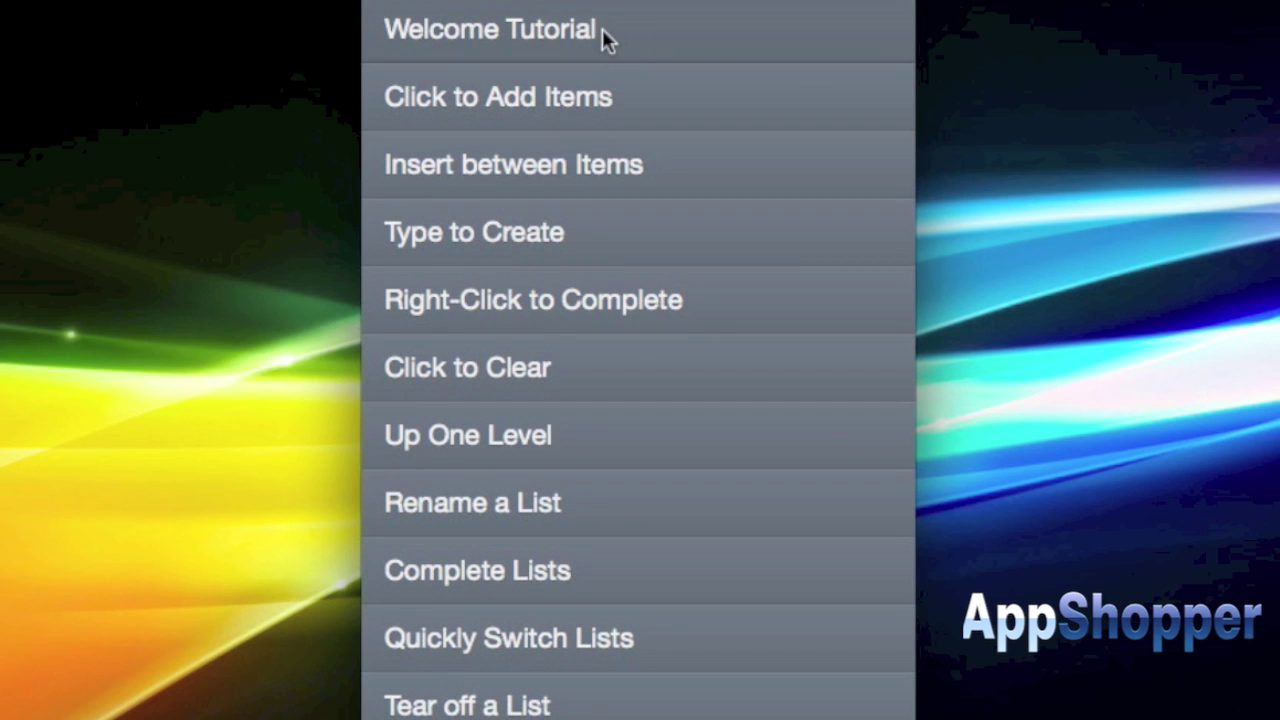
click(602, 30)
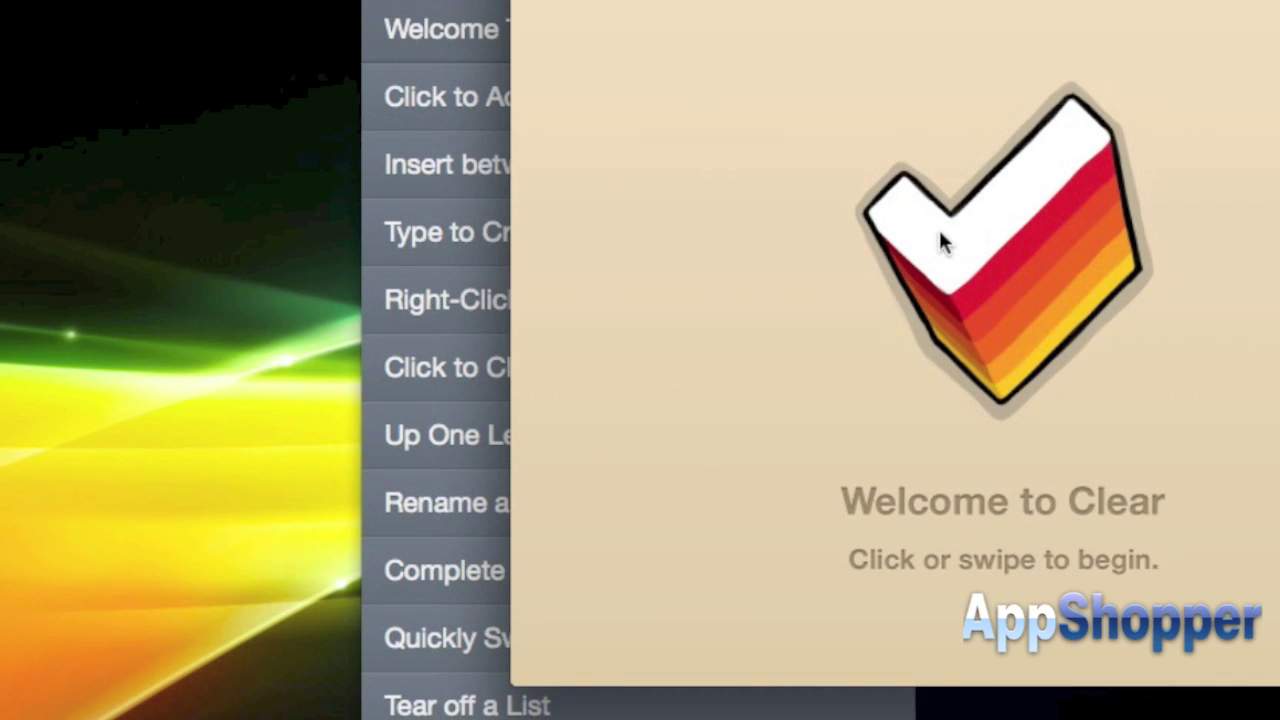
drag(1163, 0, 828, 0)
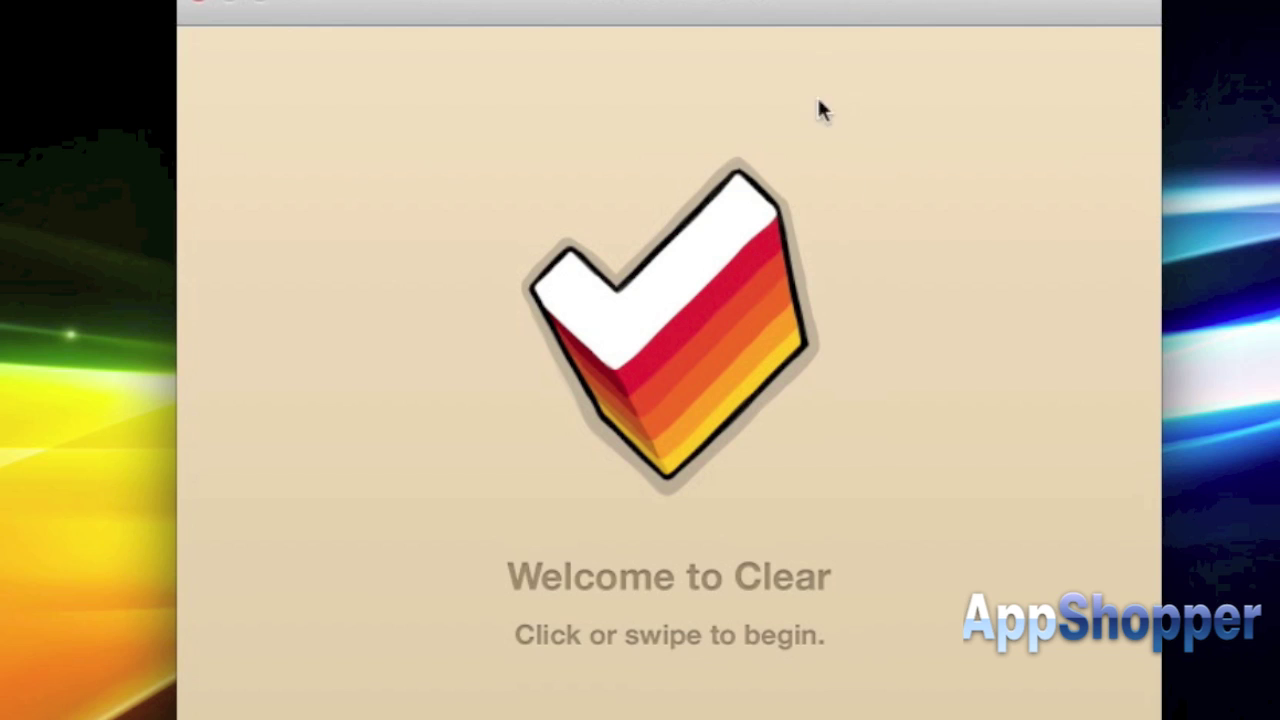
click(851, 200)
click(852, 188)
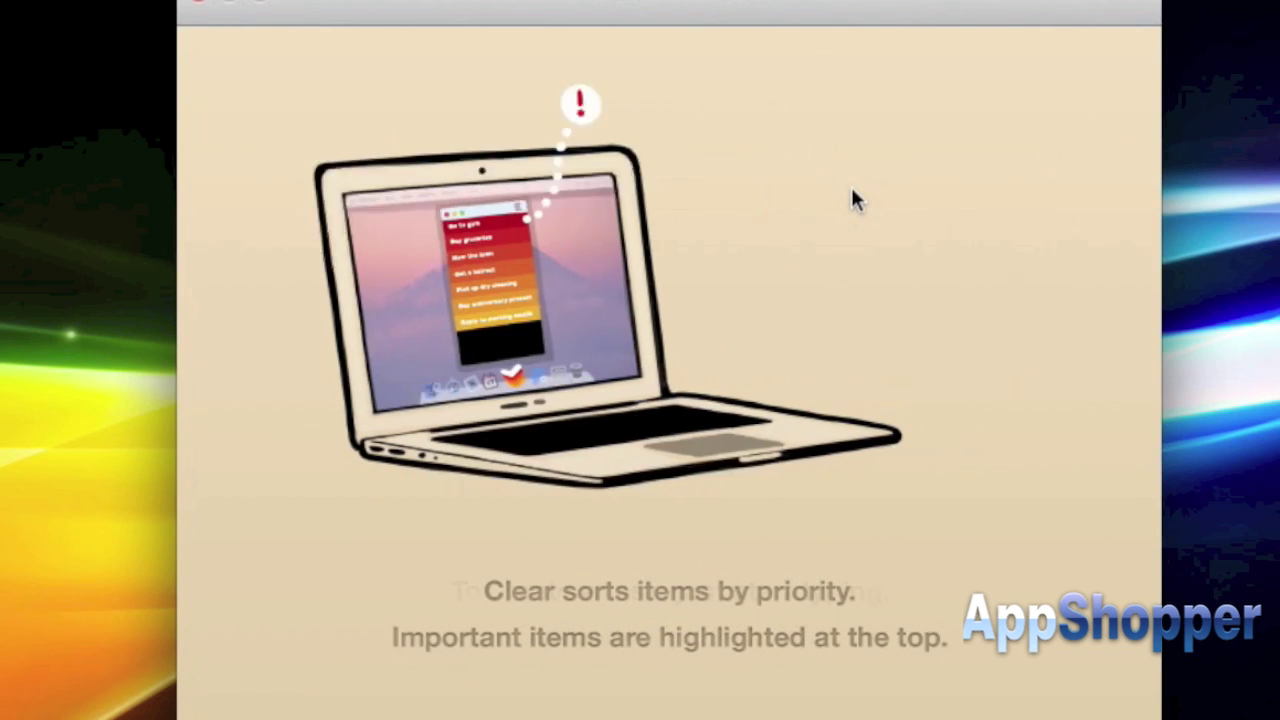
click(852, 188)
click(851, 200)
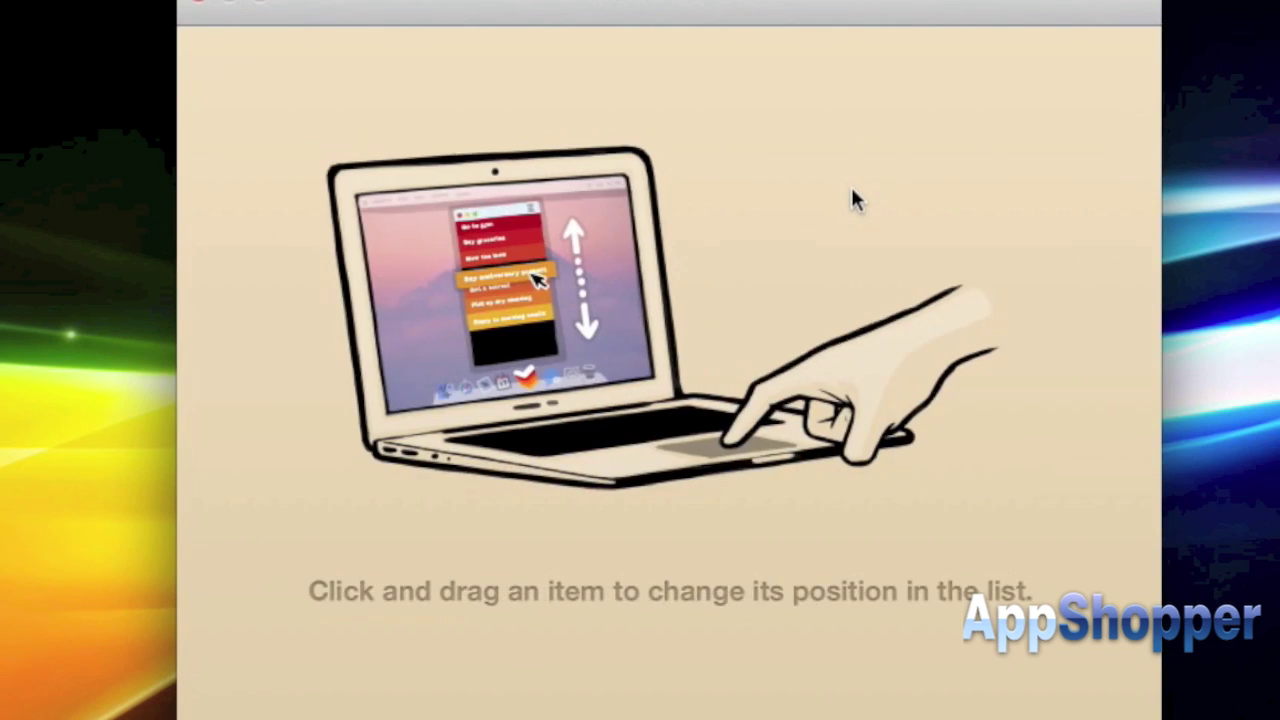
click(851, 200)
click(851, 200)
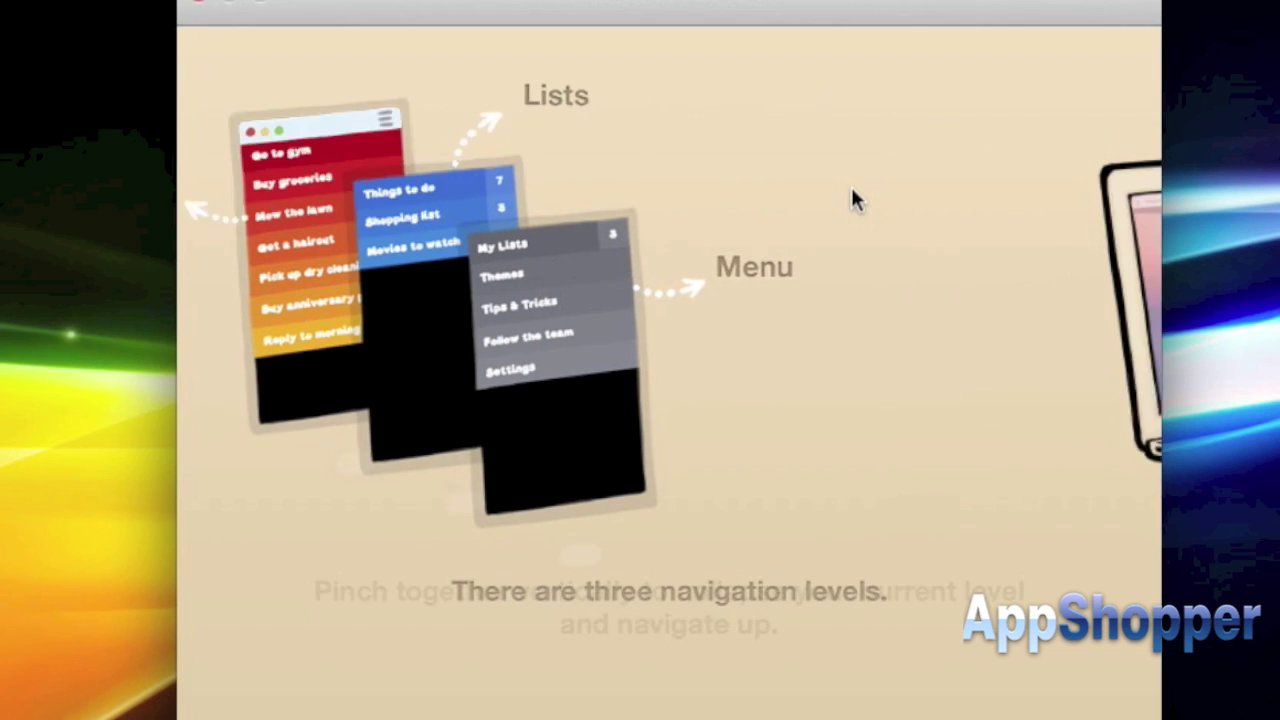
click(851, 200)
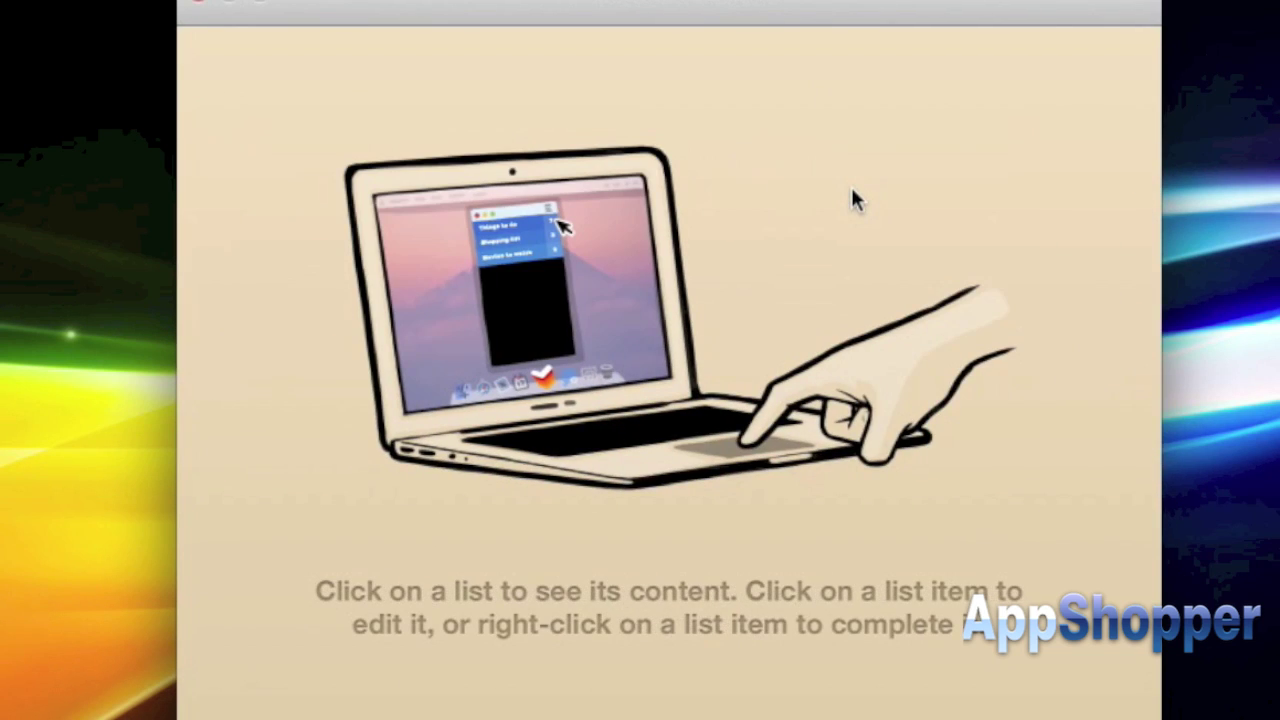
click(823, 202)
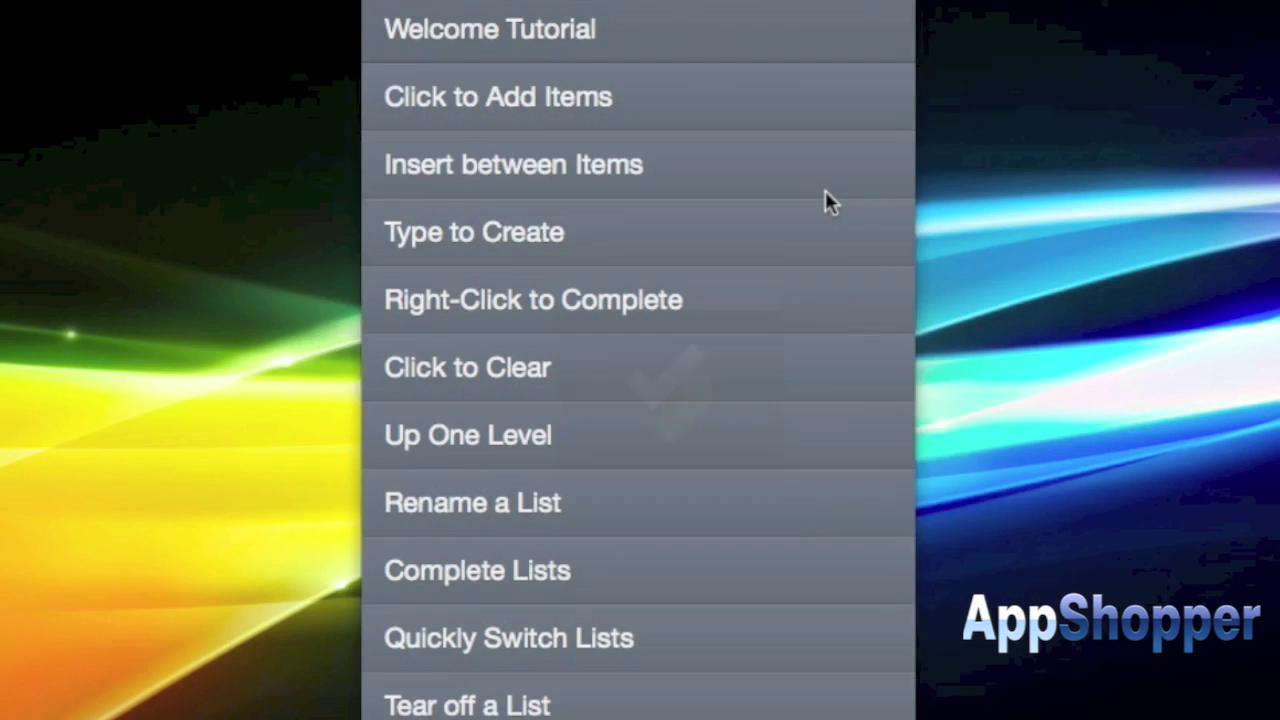
- Read the tips Click to Add Items, Insert between Items and Type to Create, and return to the main menu
click(622, 88)
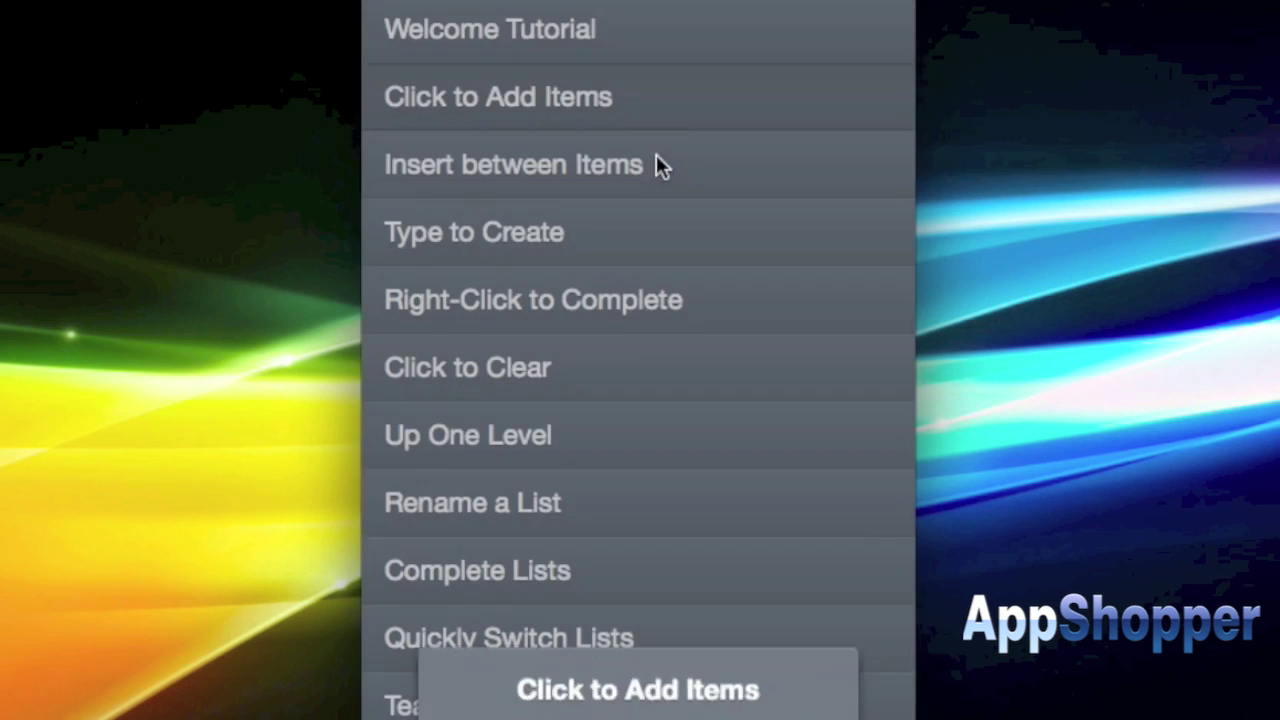
click(650, 160)
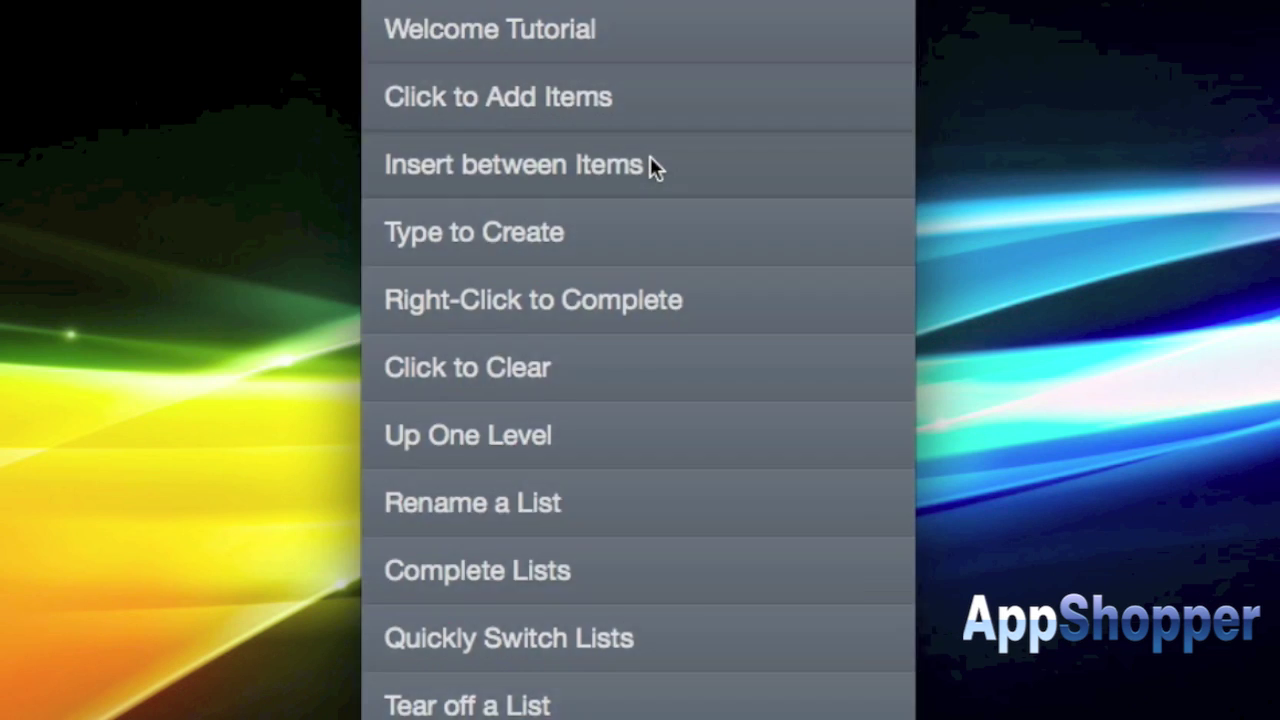
click(650, 160)
click(646, 206)
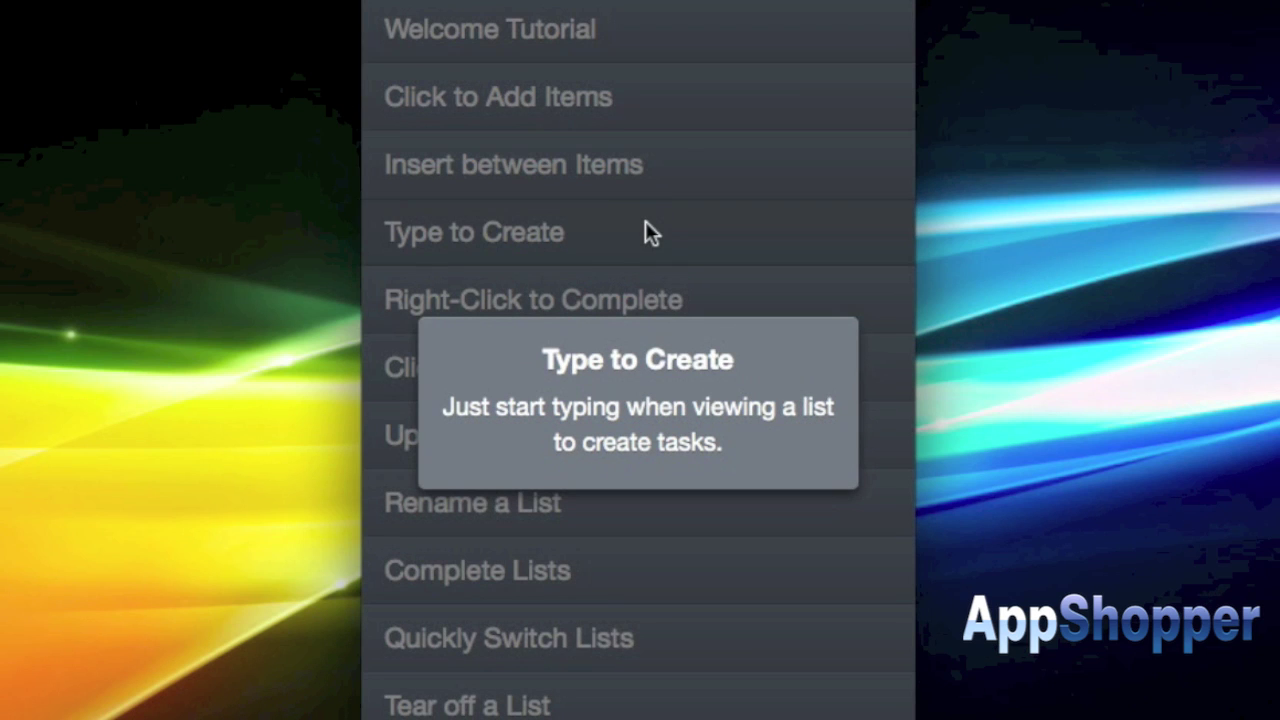
click(645, 225)
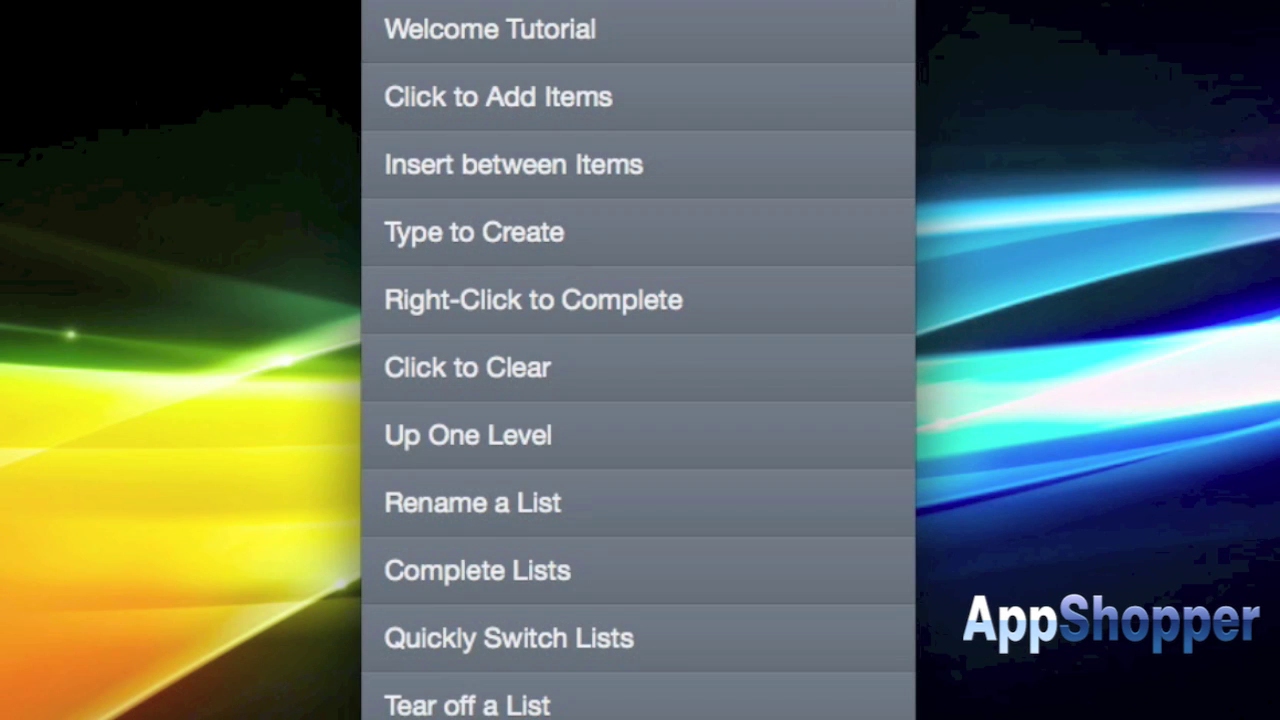
key(Escape)
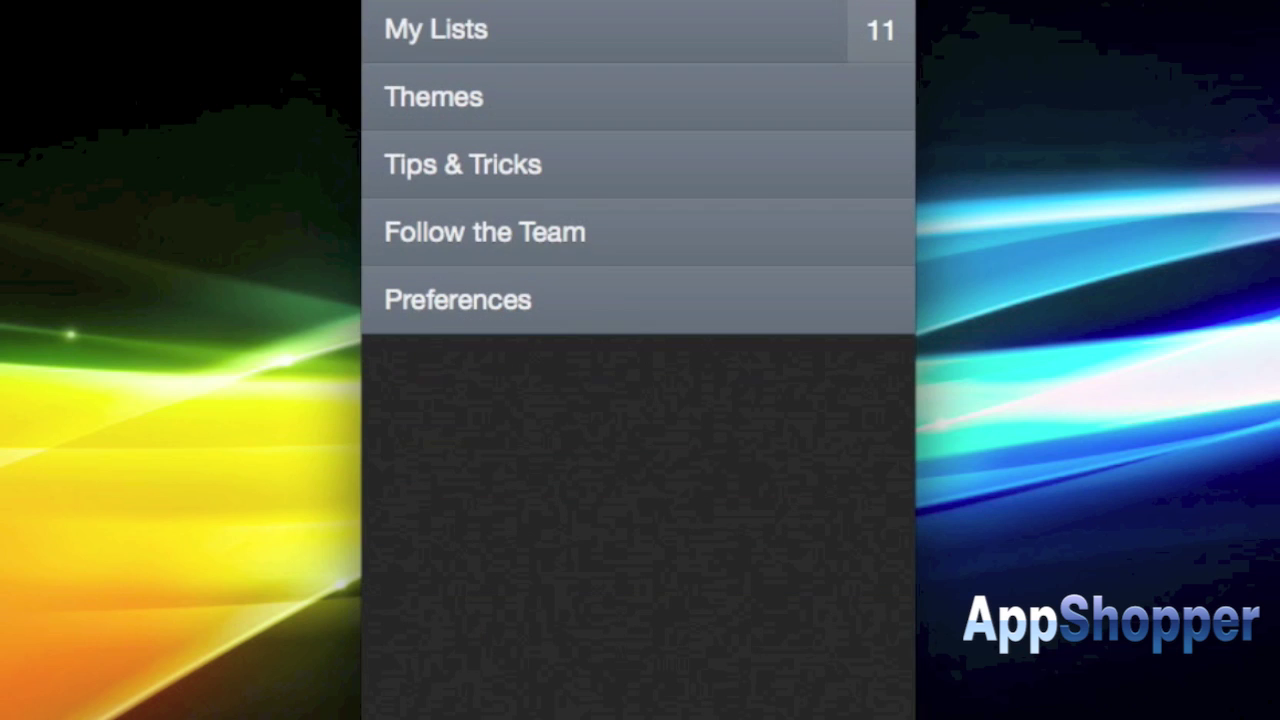
- Open the Personal List from My Lists and add "another new item" as its first item
click(868, 40)
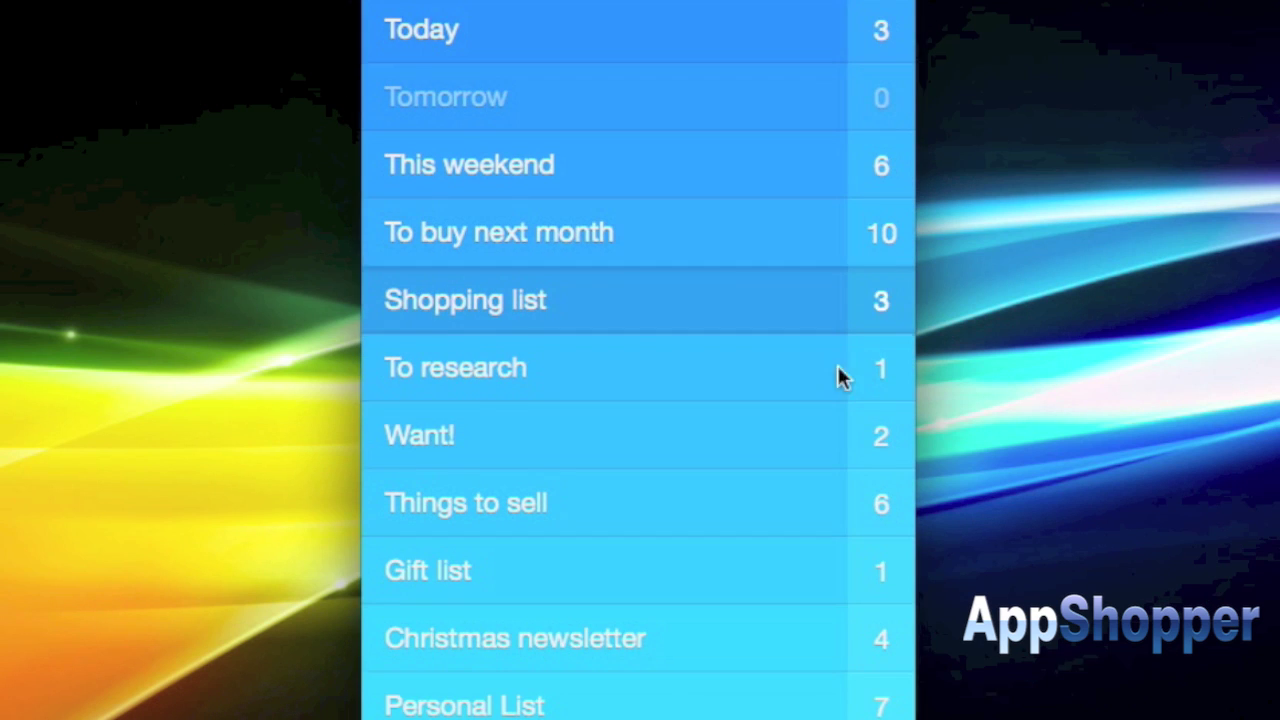
click(878, 696)
click(878, 697)
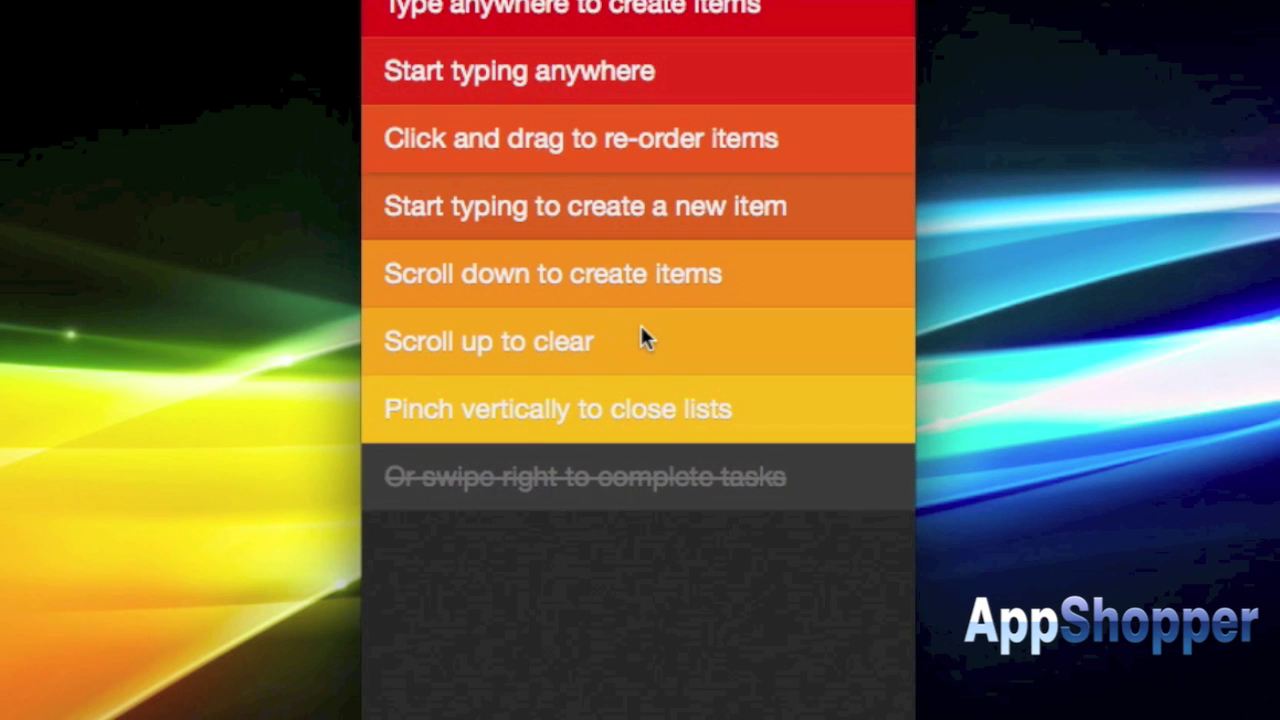
scroll(643, 334, up, 3)
scroll(641, 337, up, 2)
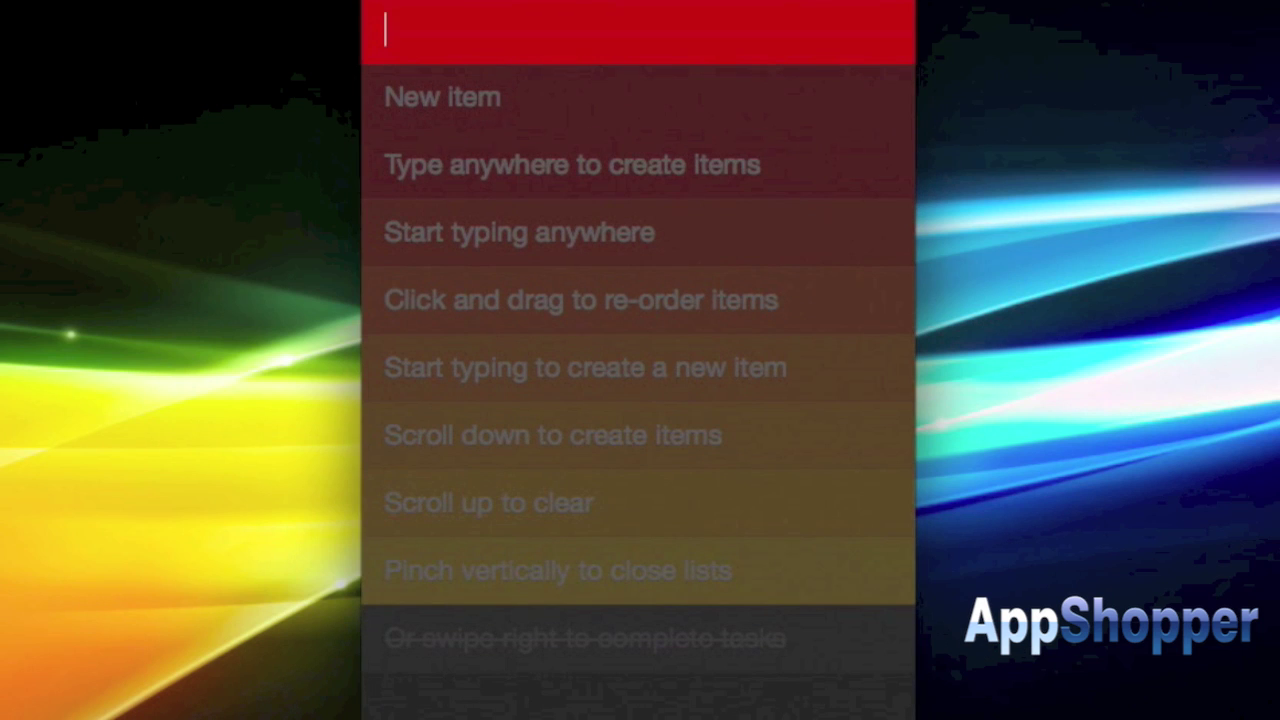
text(another new i)
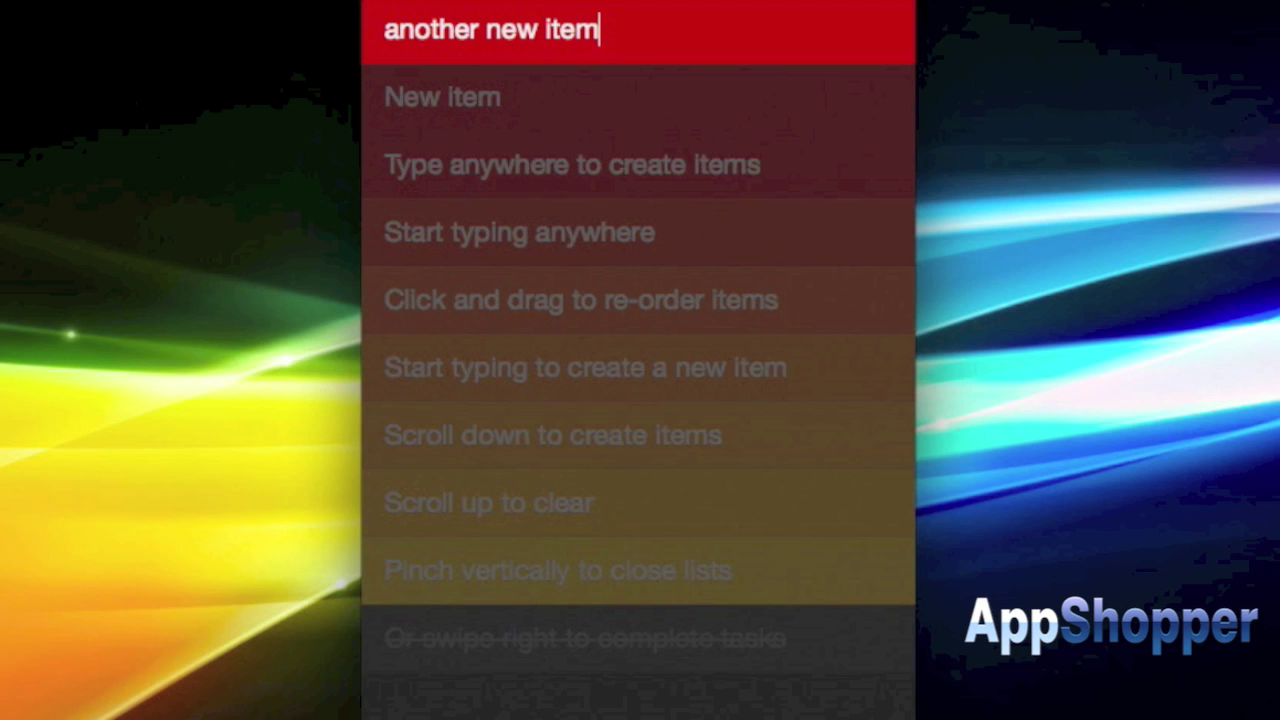
text(tem)
key(Return)
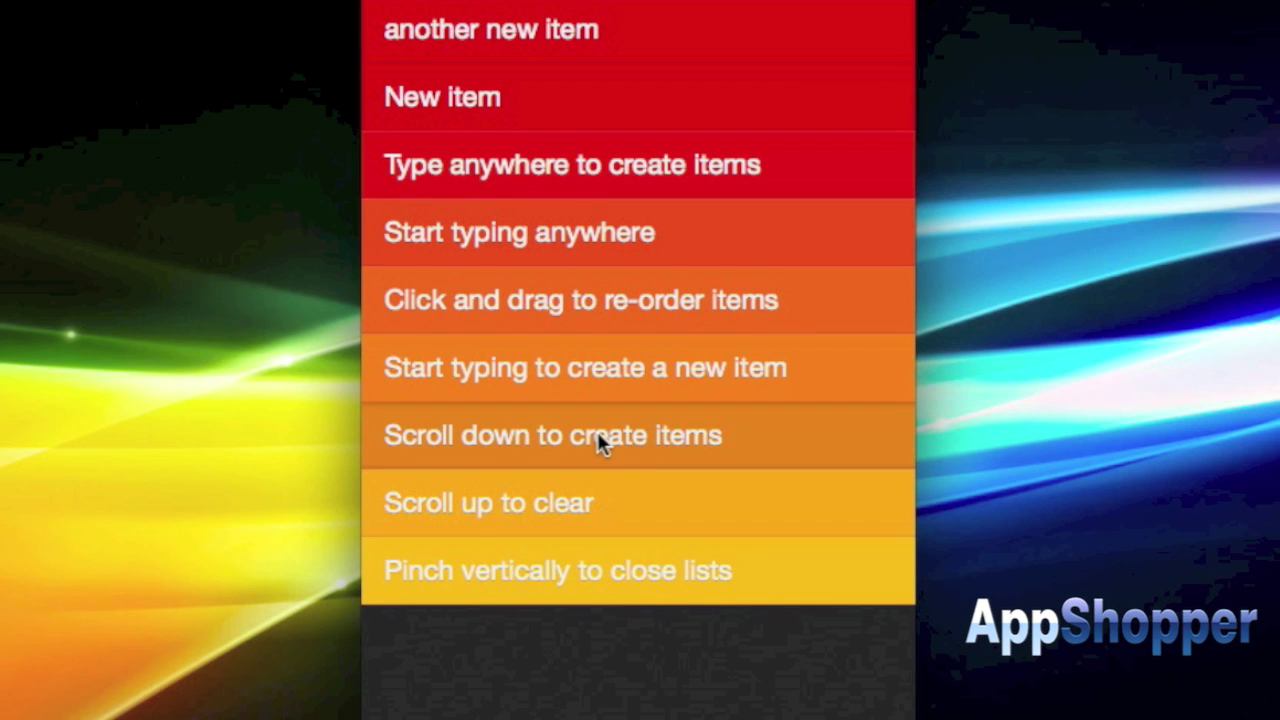
- Mark "Scroll up to clear" as complete and delete "Pinch vertically to close lists"
scroll(588, 502, right, 2)
scroll(588, 505, right, 1)
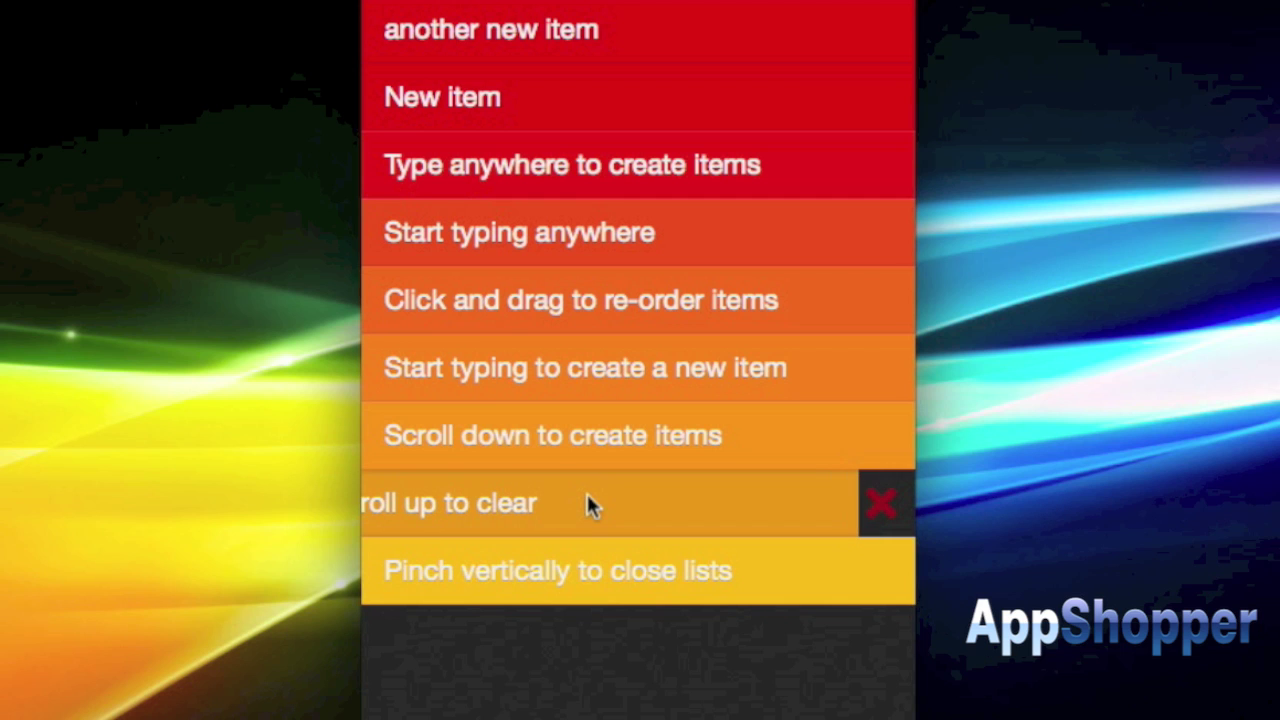
scroll(573, 501, right, 1)
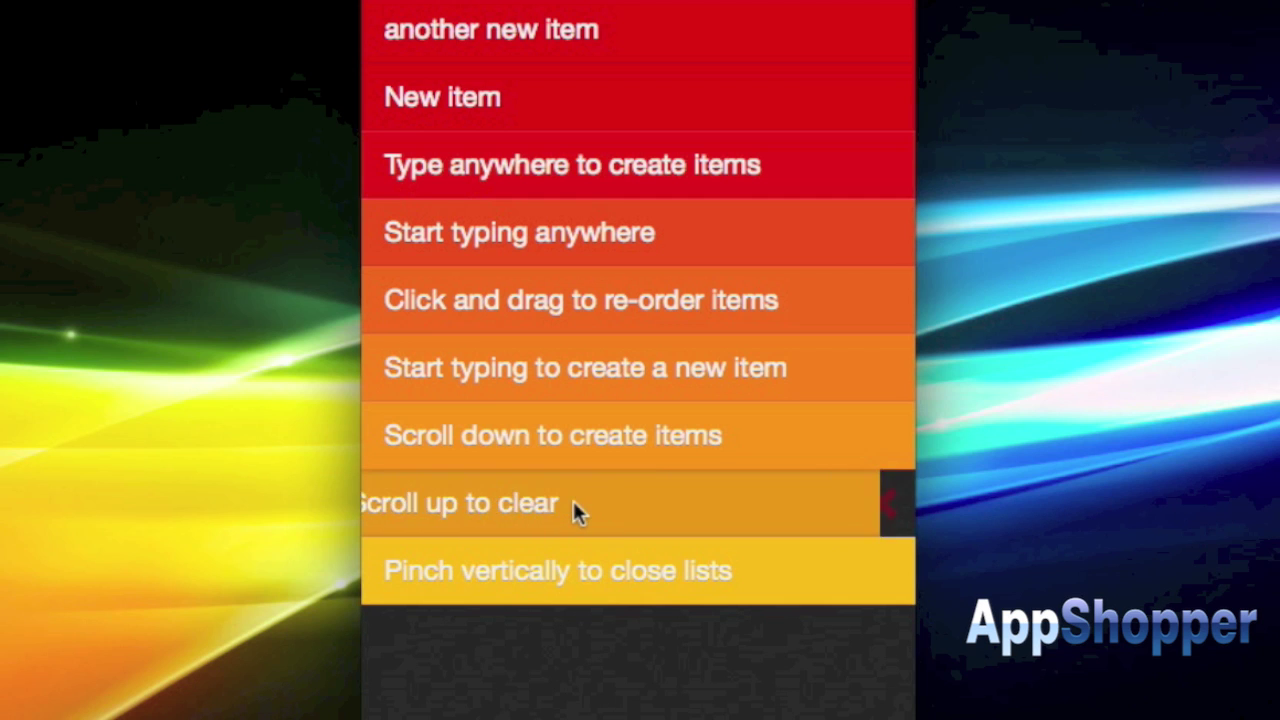
scroll(572, 498, left, 3)
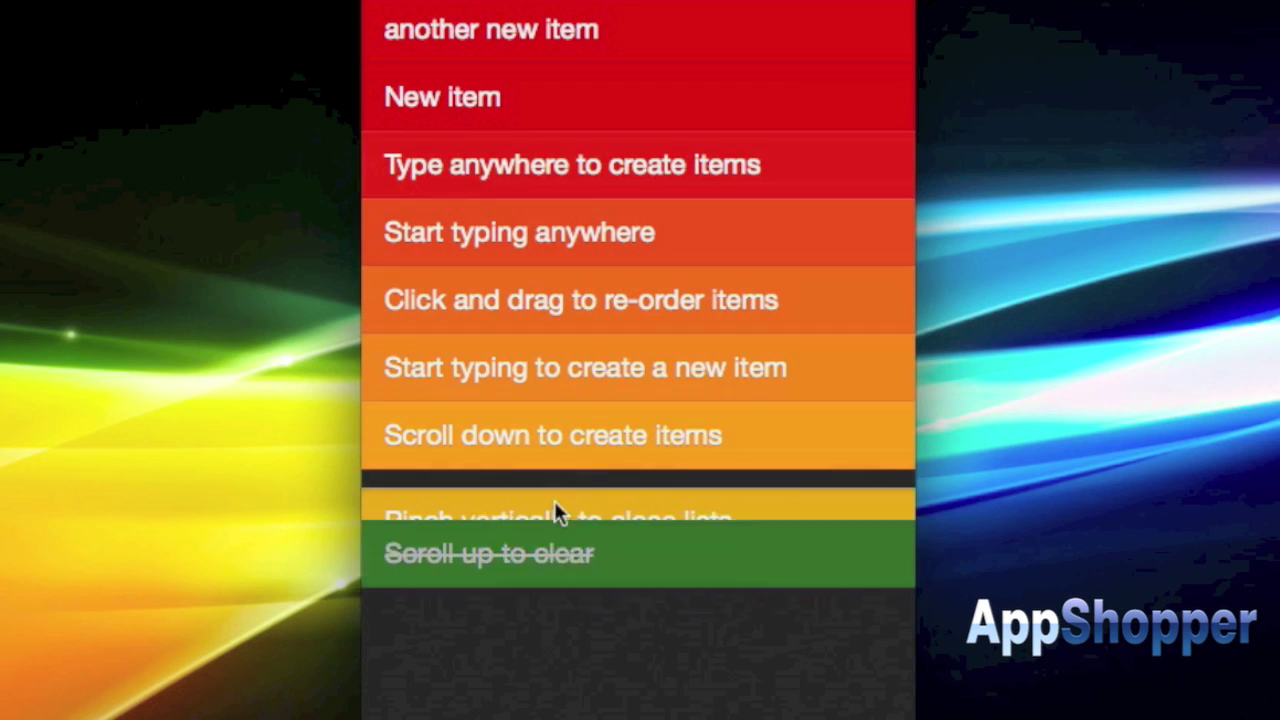
scroll(553, 498, right, 3)
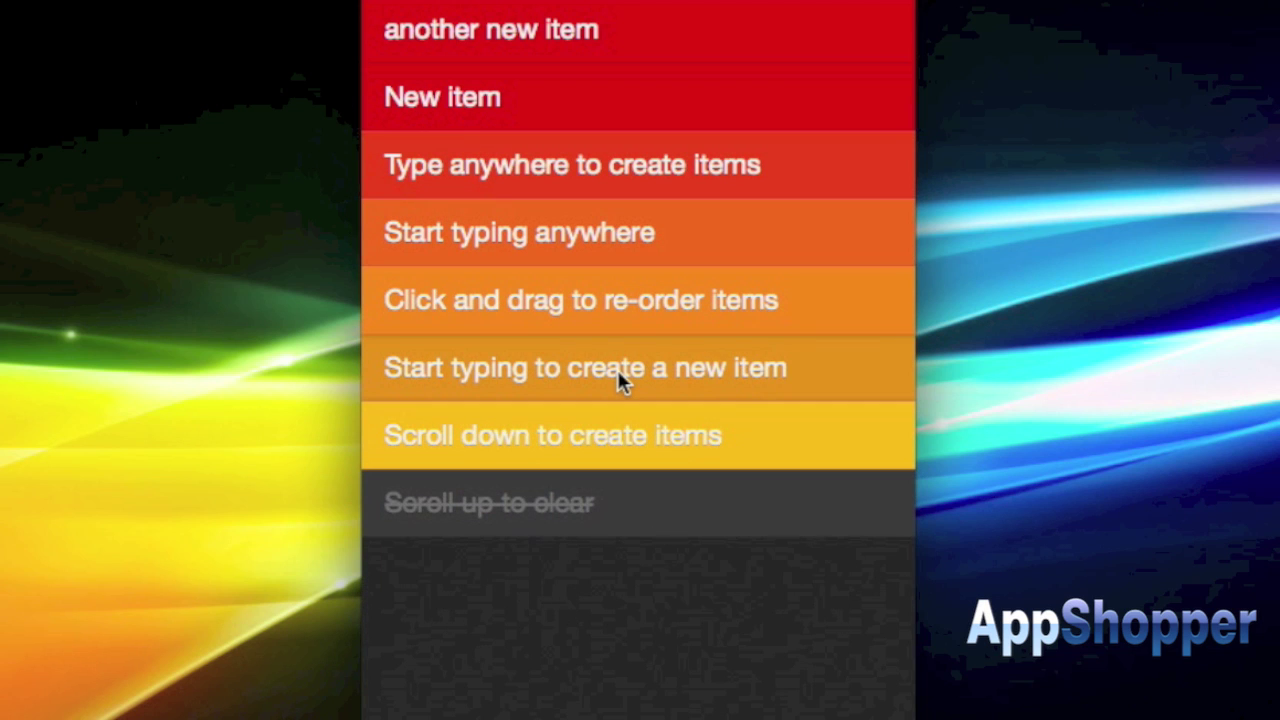
- Return to the lists overview and create a list named "New list" above Today
mouse_move(646, 191)
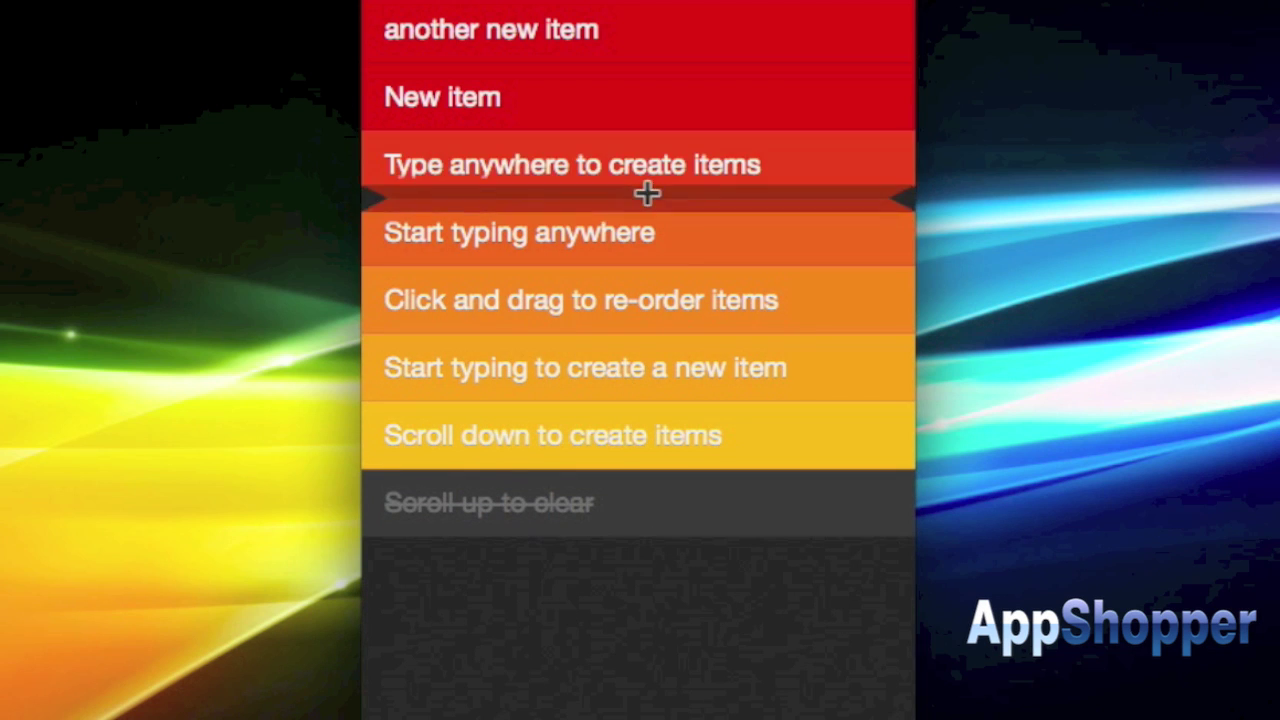
scroll(646, 231, up, 3)
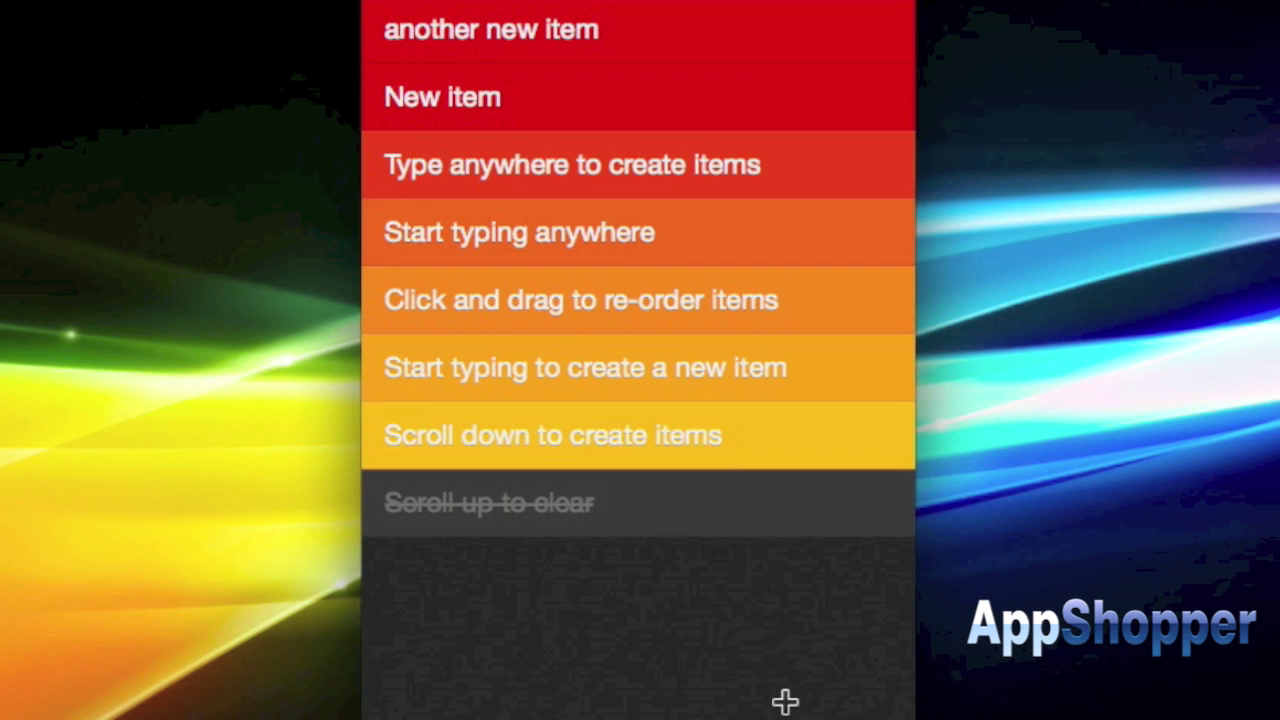
scroll(785, 703, up, 3)
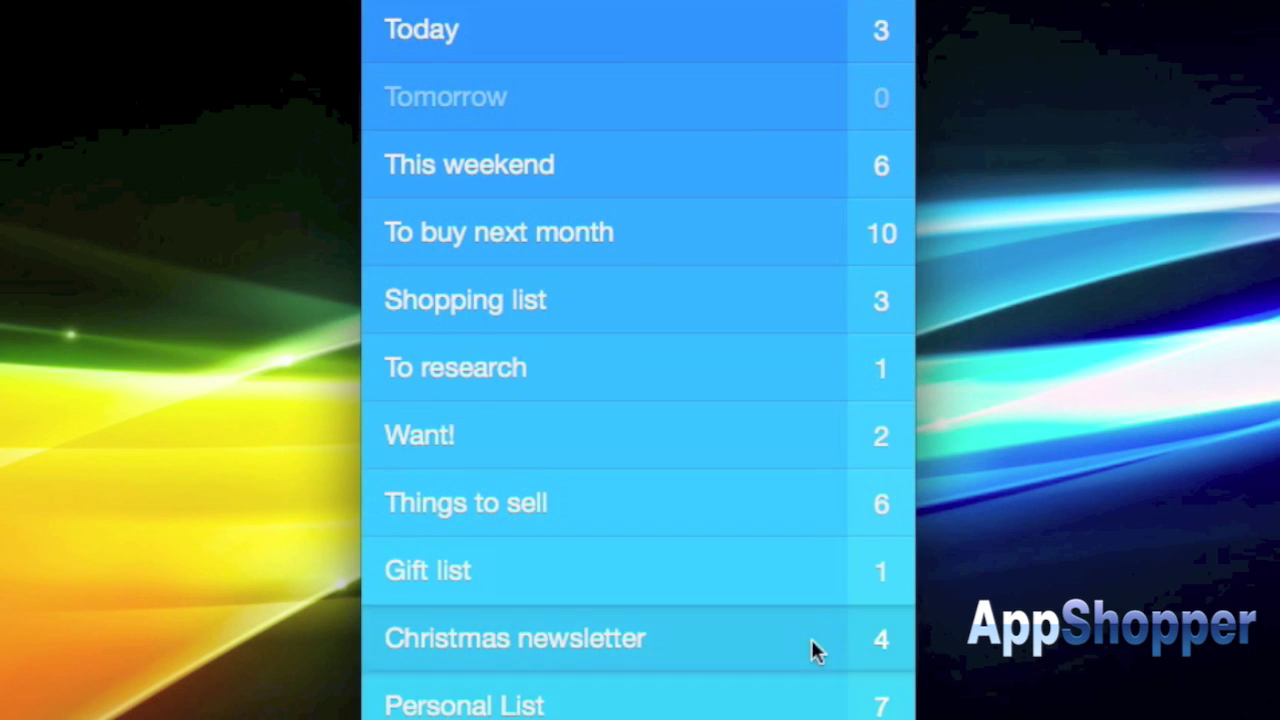
scroll(677, 363, up, 4)
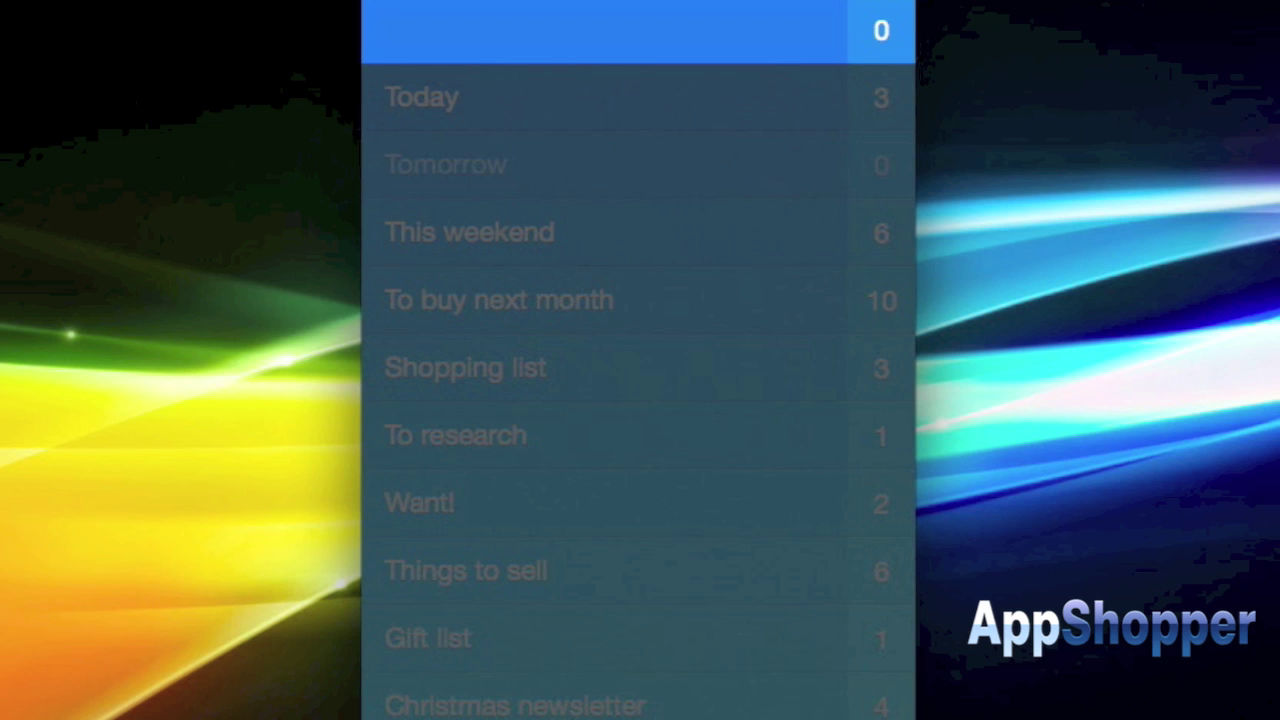
text(New list)
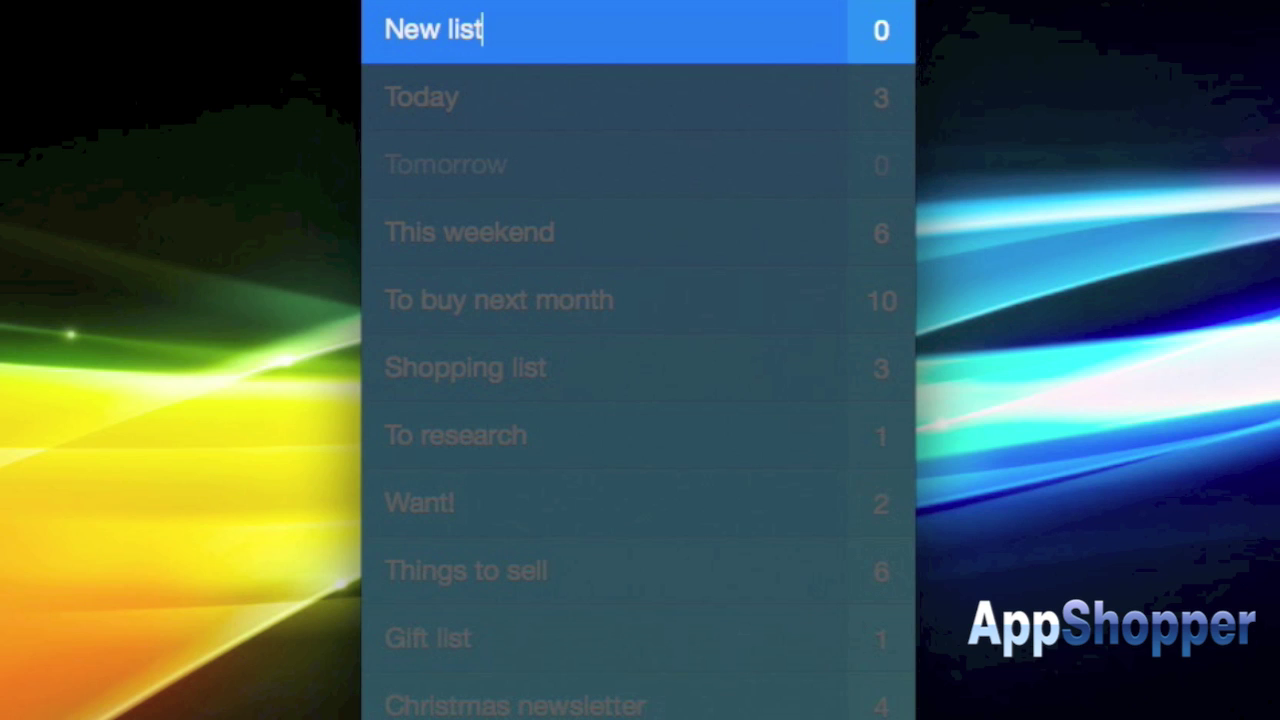
key(Return)
- Open "New list" and add the items "A new item", "Another new item" and "Woohoo!"
click(885, 46)
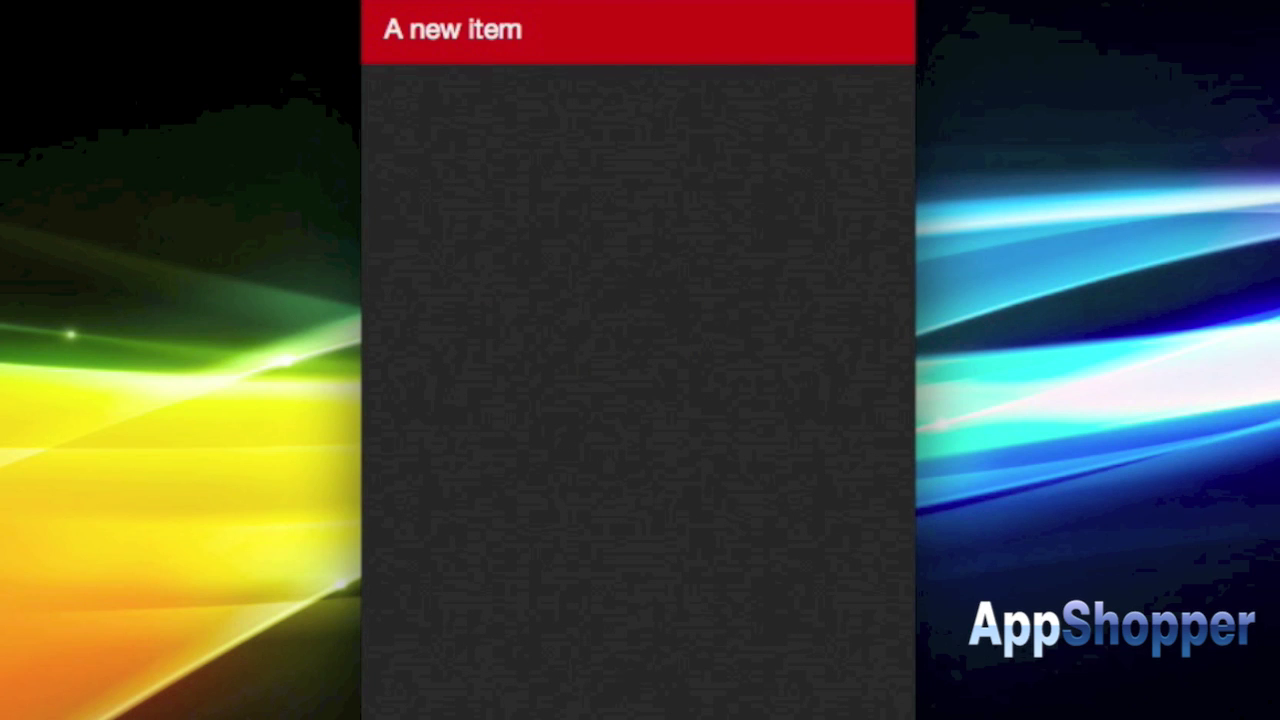
key(Return)
text(Another new item)
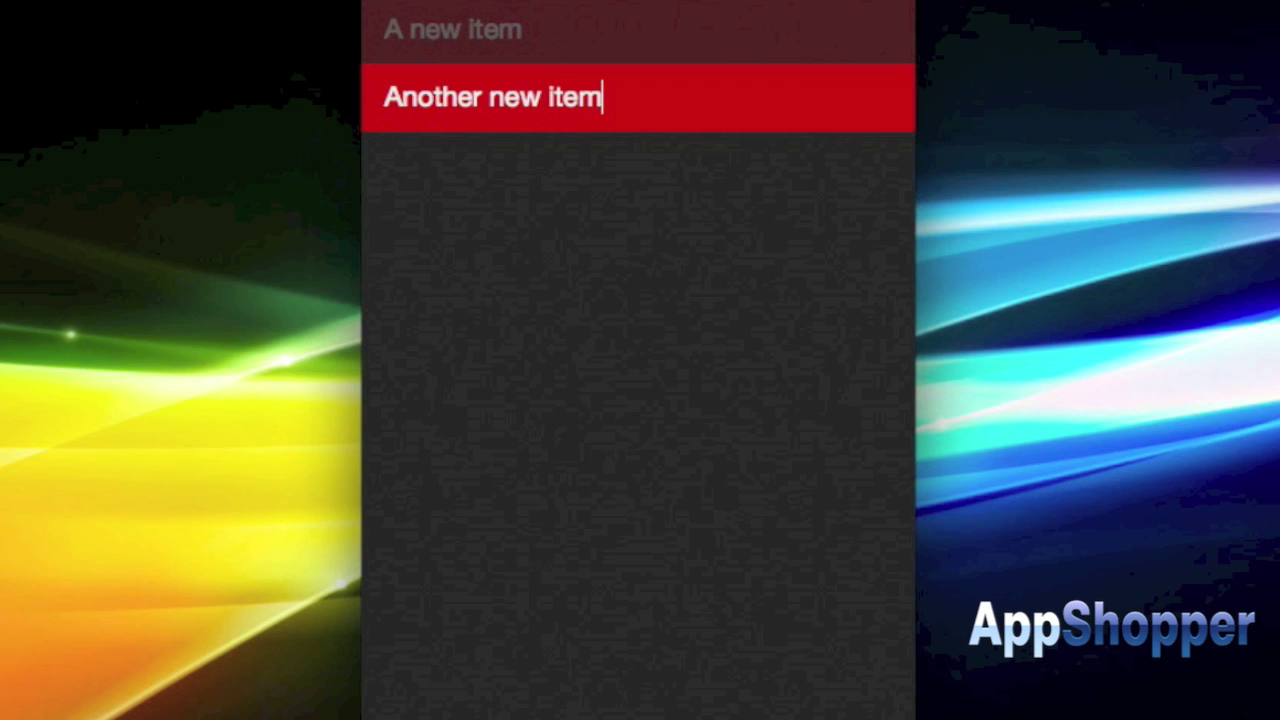
key(Return)
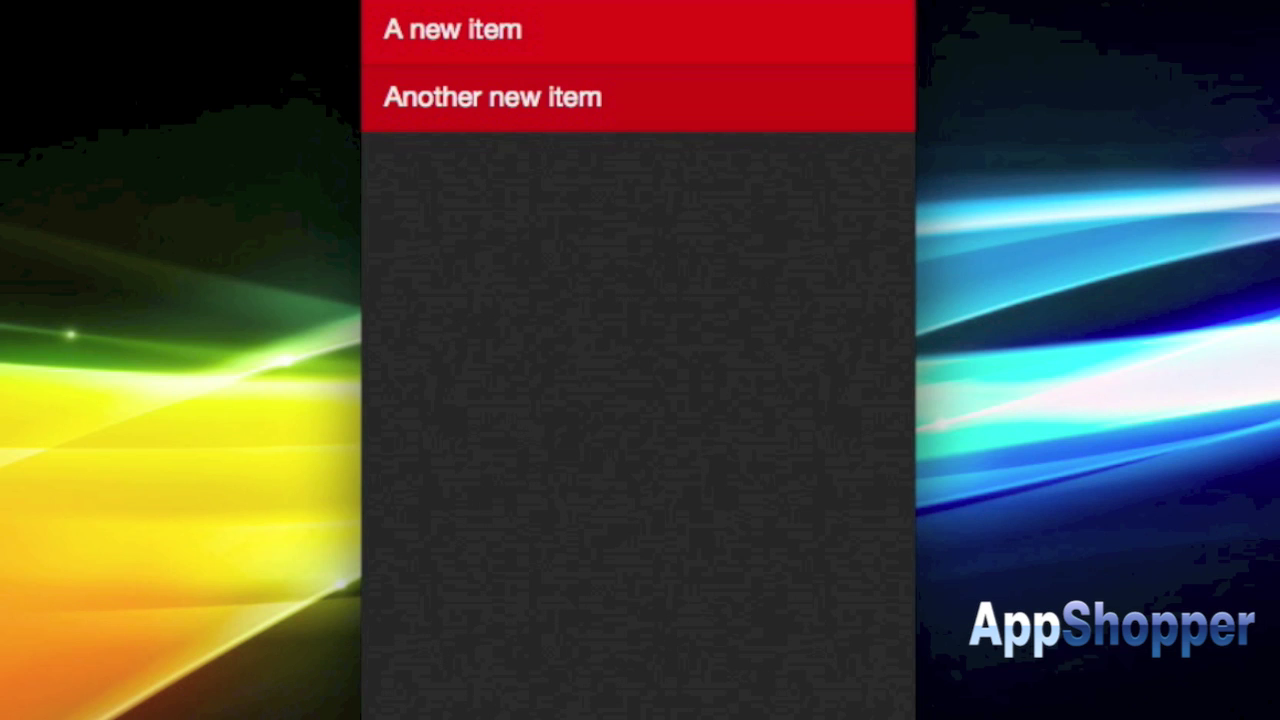
click(638, 165)
text(Woohoo!)
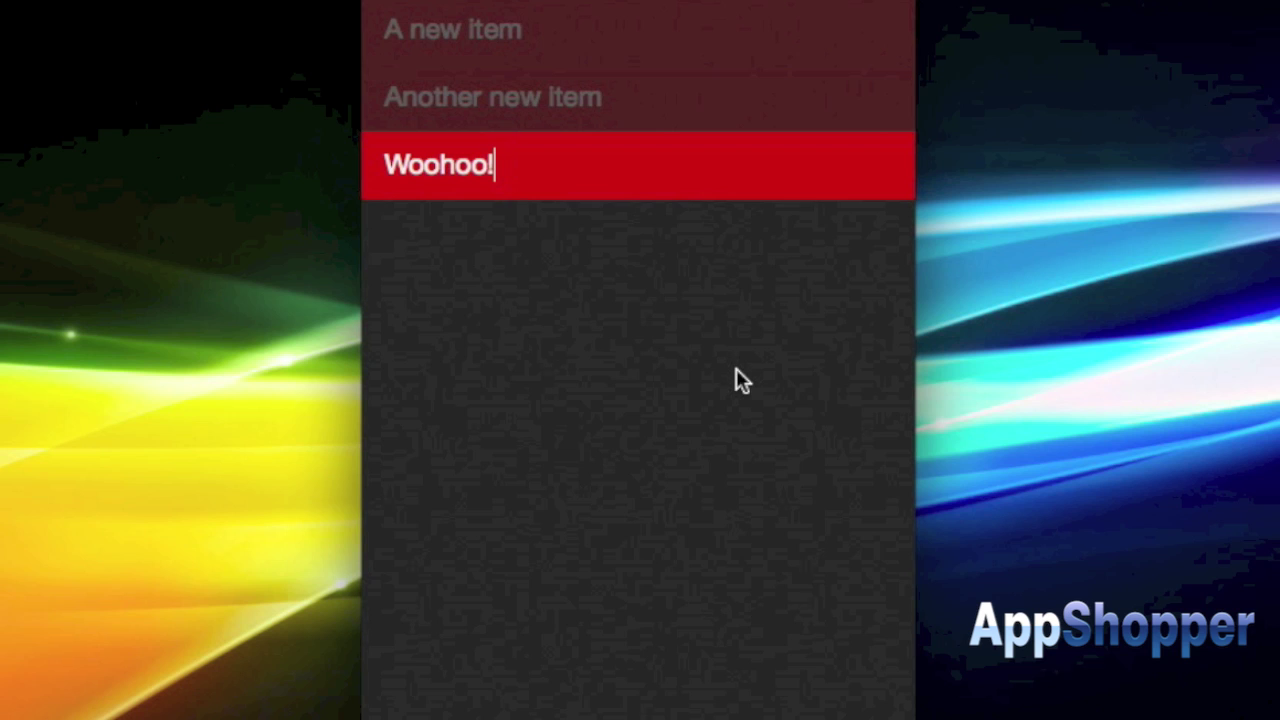
key(Return)
- Delete the "Woohoo!" item and mark "Another new item" and "A new item" as complete
scroll(656, 159, right, 3)
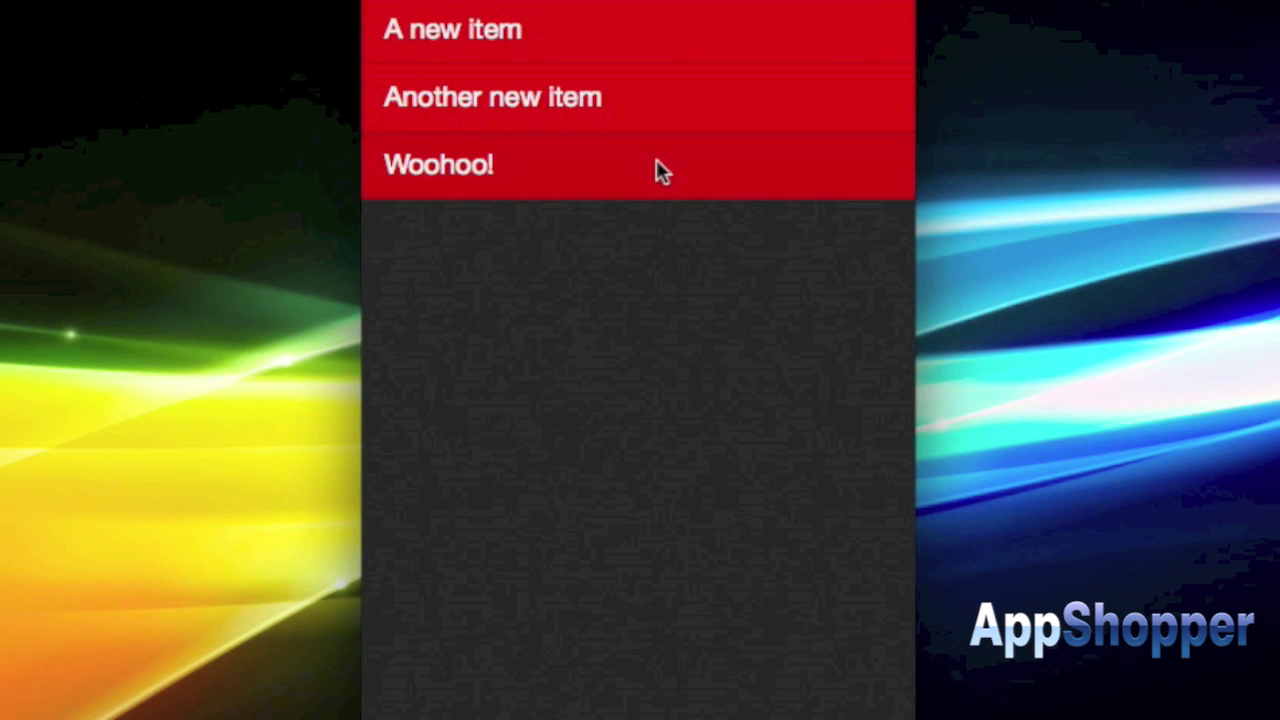
scroll(656, 159, right, 4)
scroll(686, 120, left, 3)
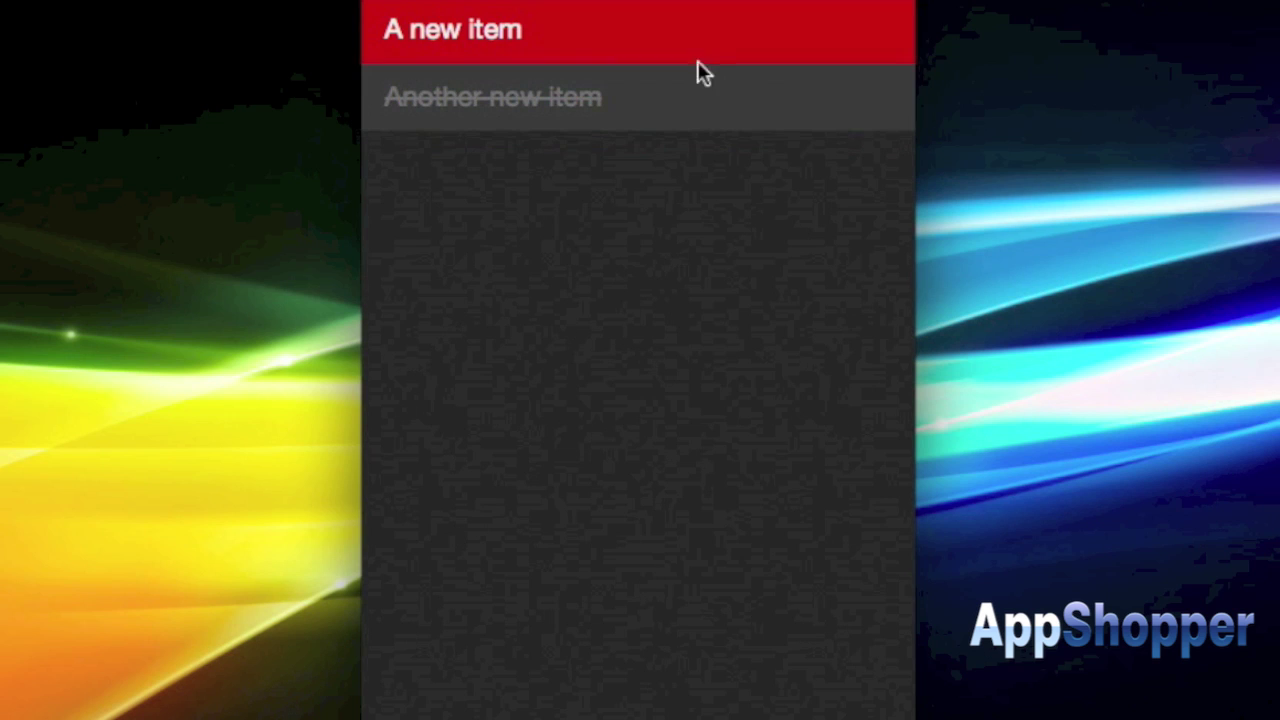
scroll(707, 57, left, 3)
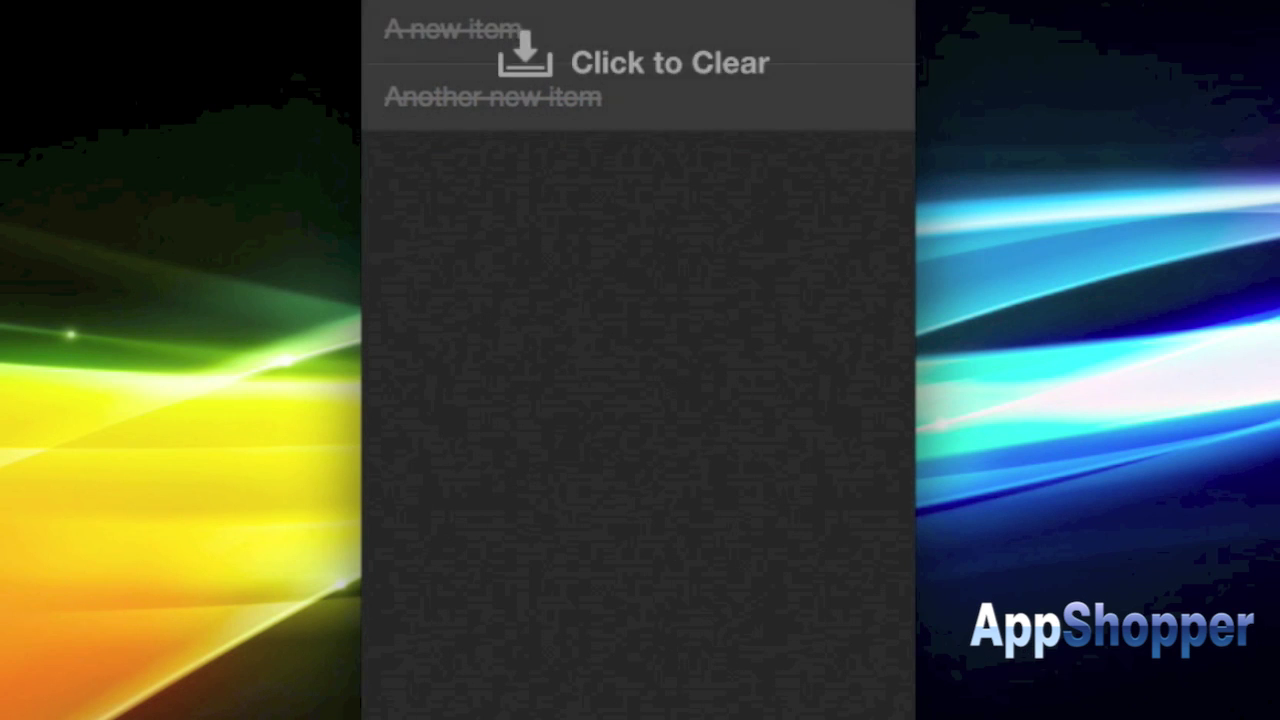
- Return from the completed items to the lists overview and remove the empty "New list"
scroll(695, 256, up, 5)
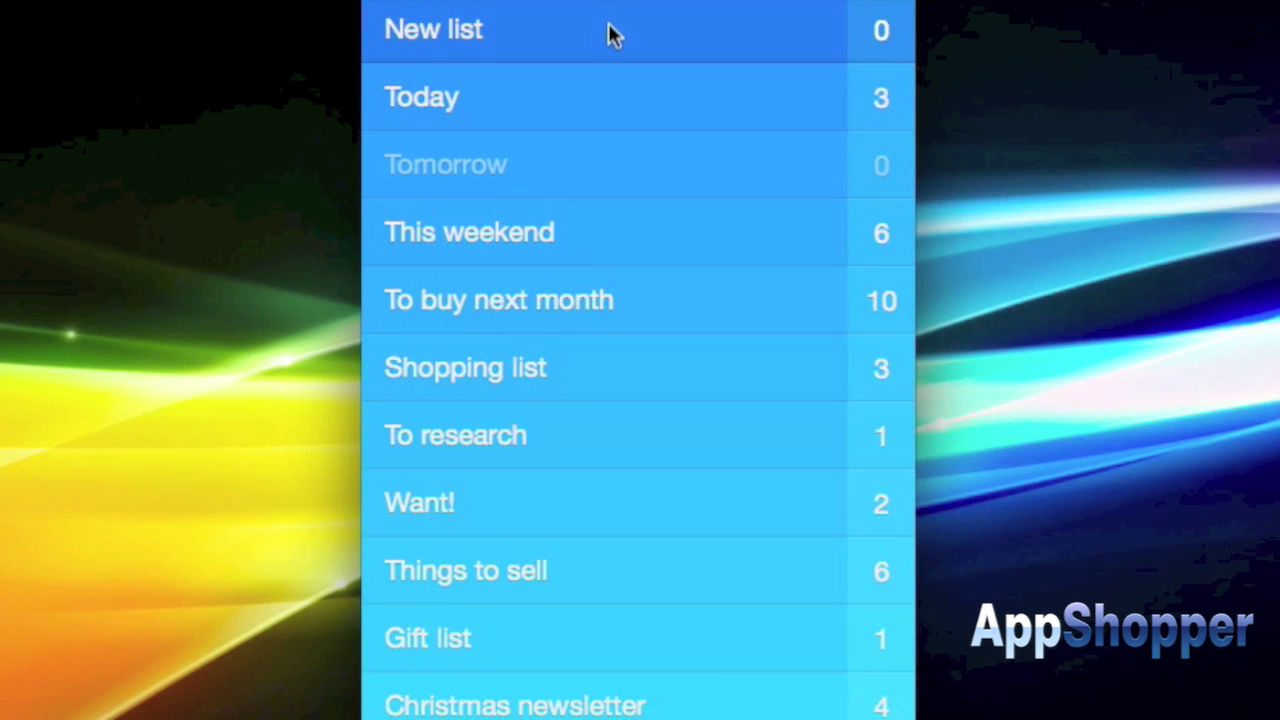
scroll(615, 35, right, 5)
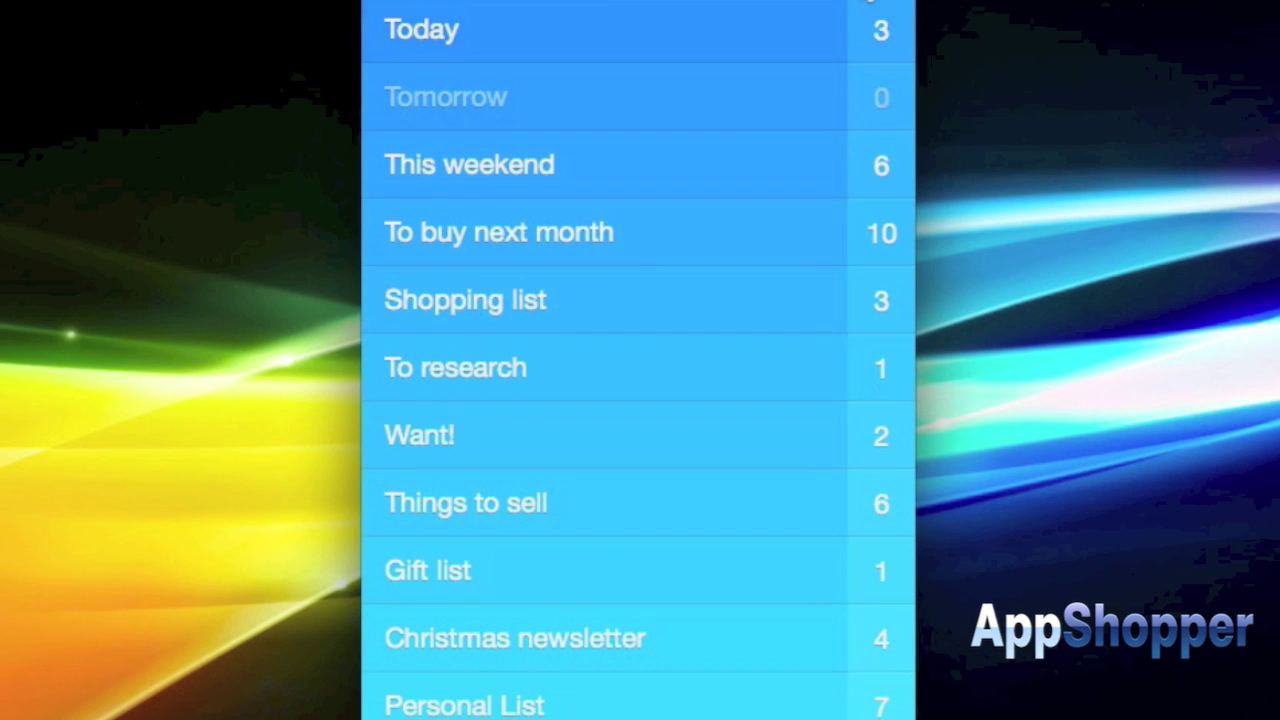
- Open the themes from the main menu, try Graphite and Tweetbot, and apply the Letterpress theme
key(Escape)
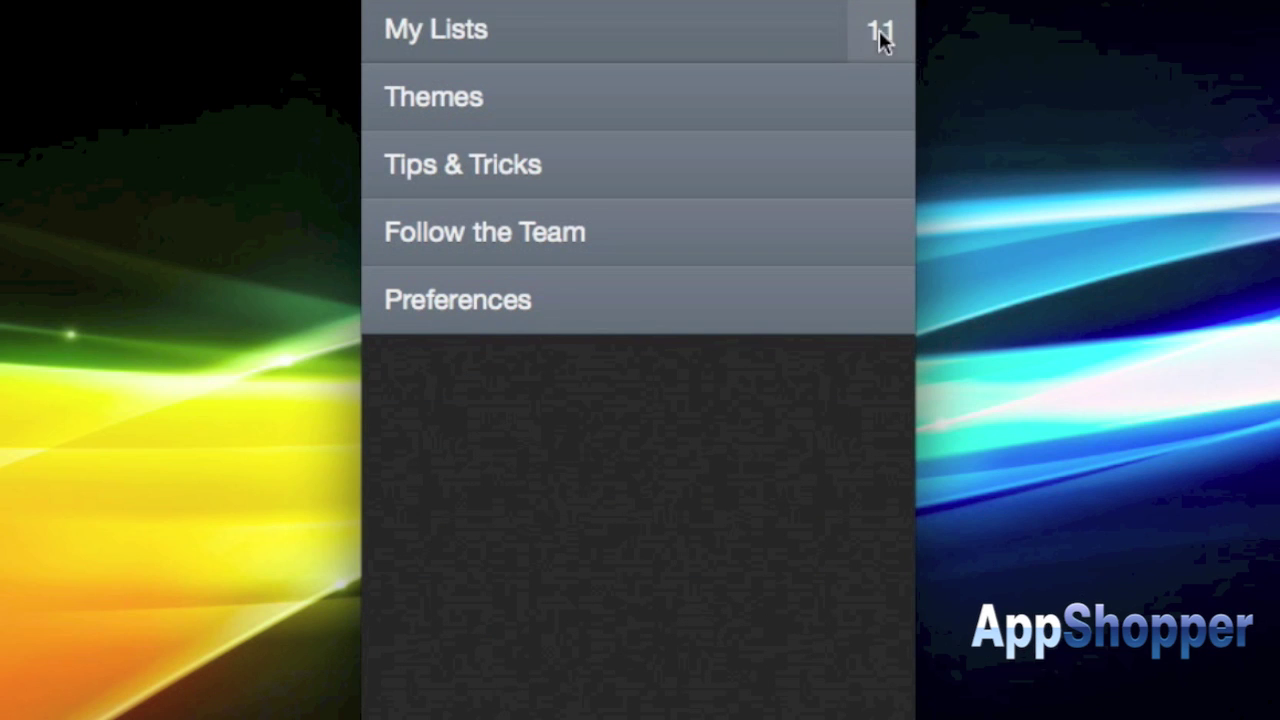
click(613, 98)
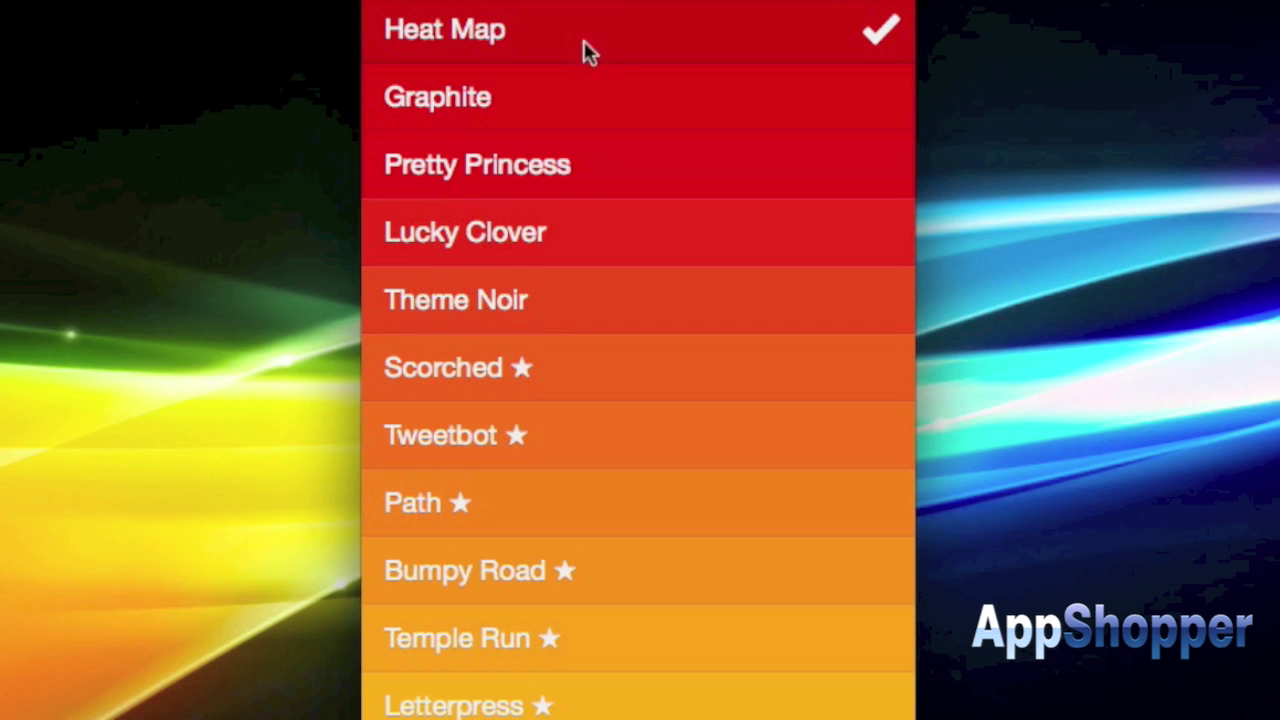
click(645, 108)
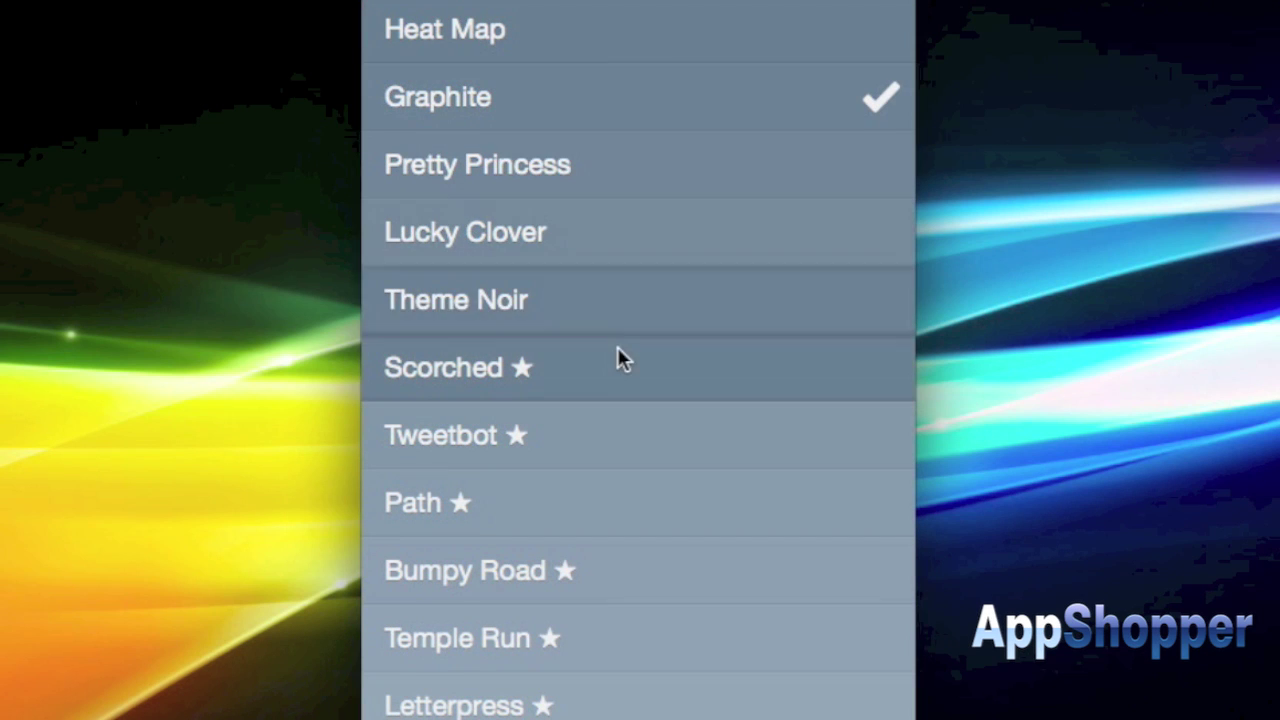
click(645, 434)
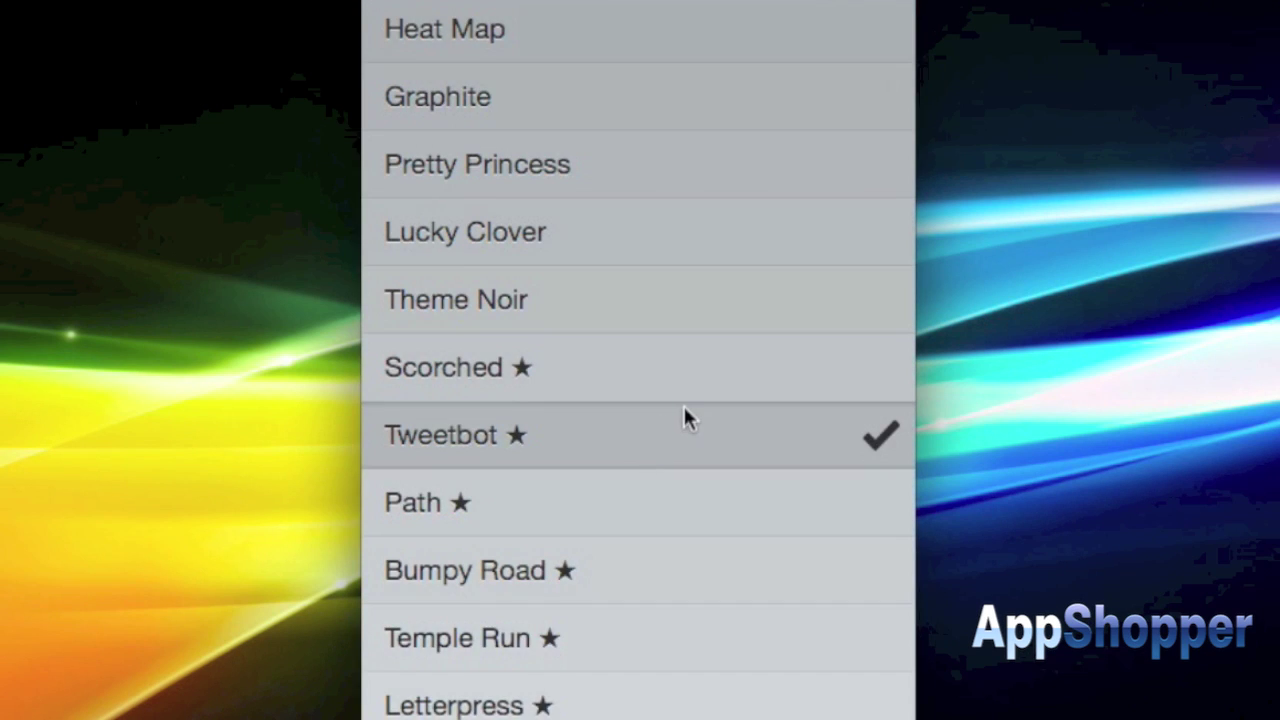
click(597, 706)
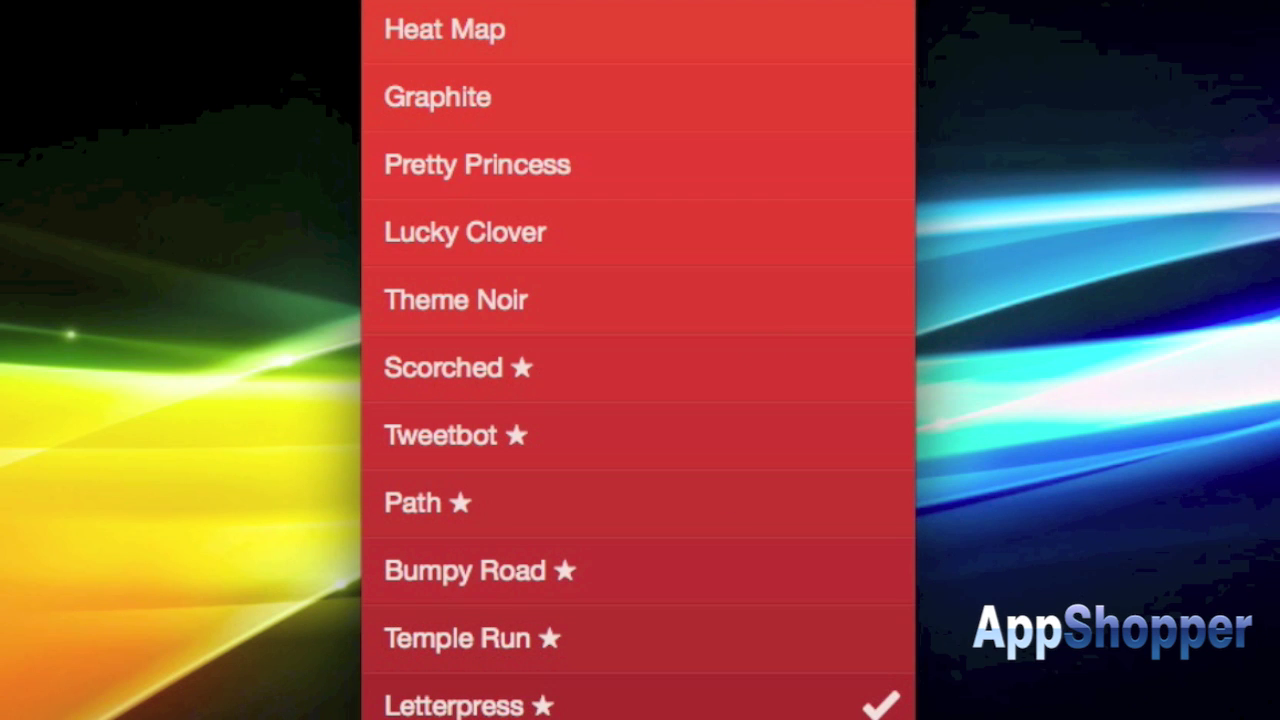
scroll(638, 360, up, 3)
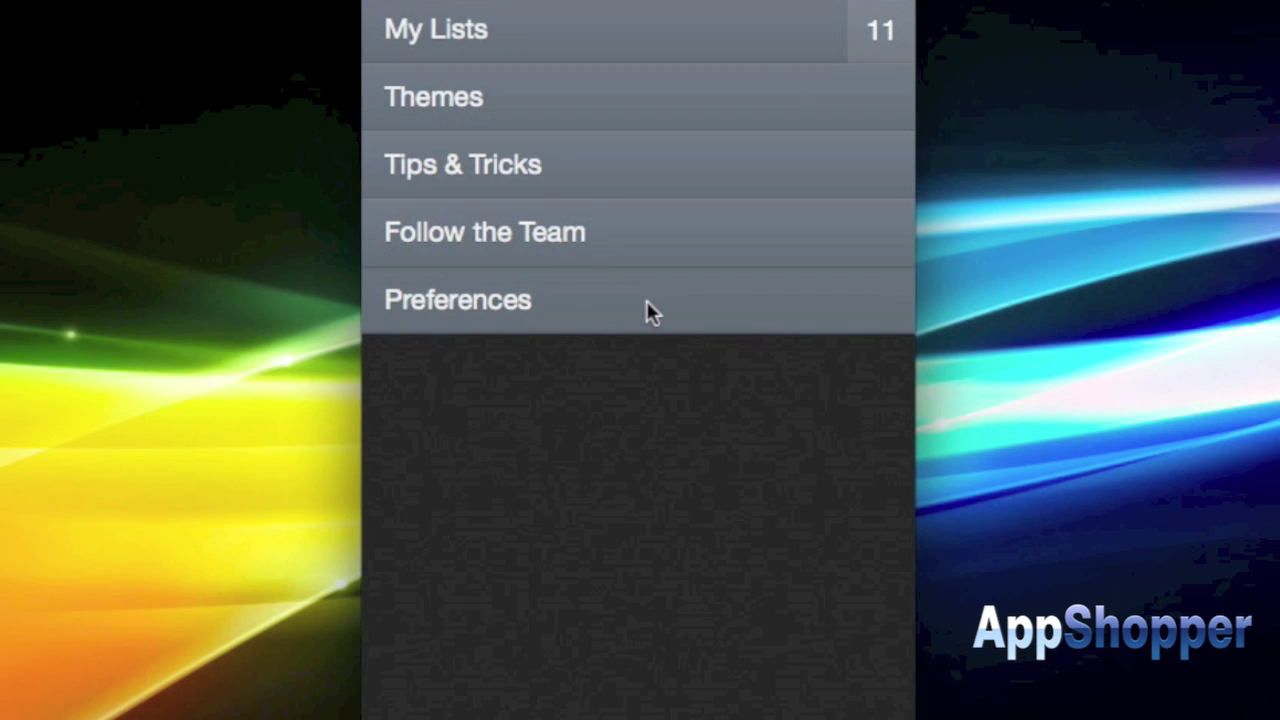
- In the preferences, turn Dock Badge on and off again and Sound Effects off and on again, and return to the main menu
click(646, 300)
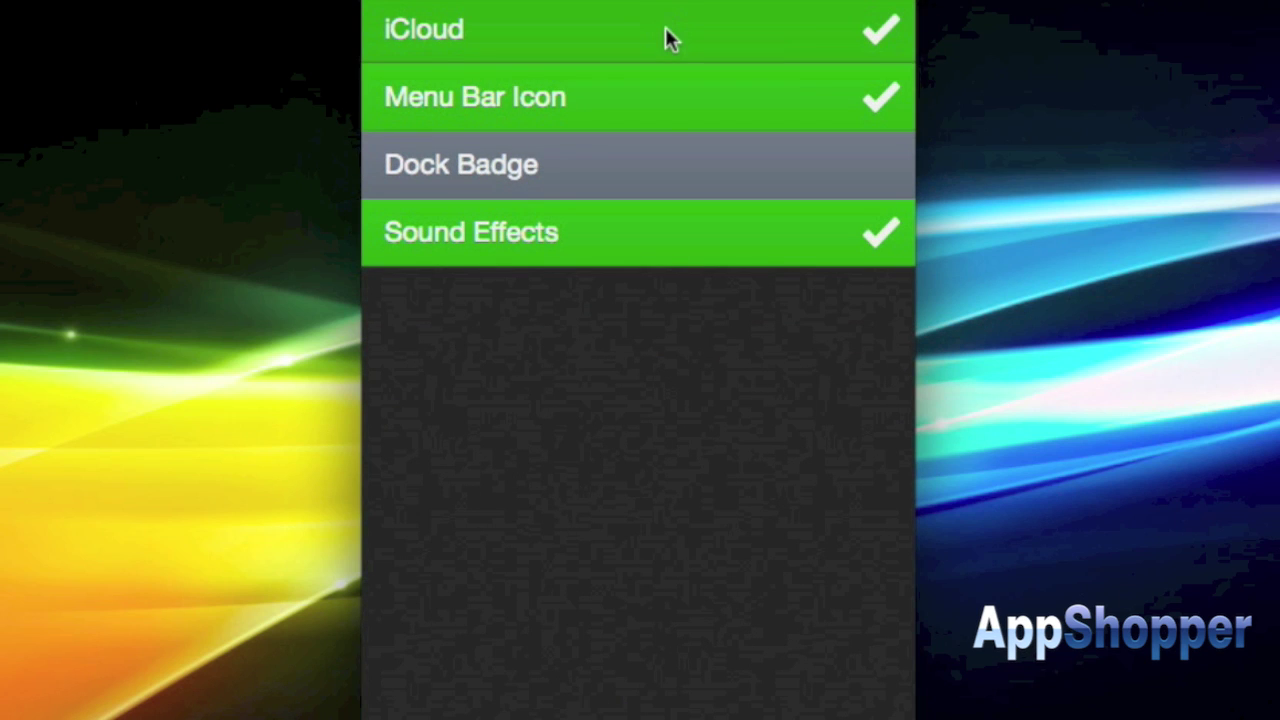
click(655, 162)
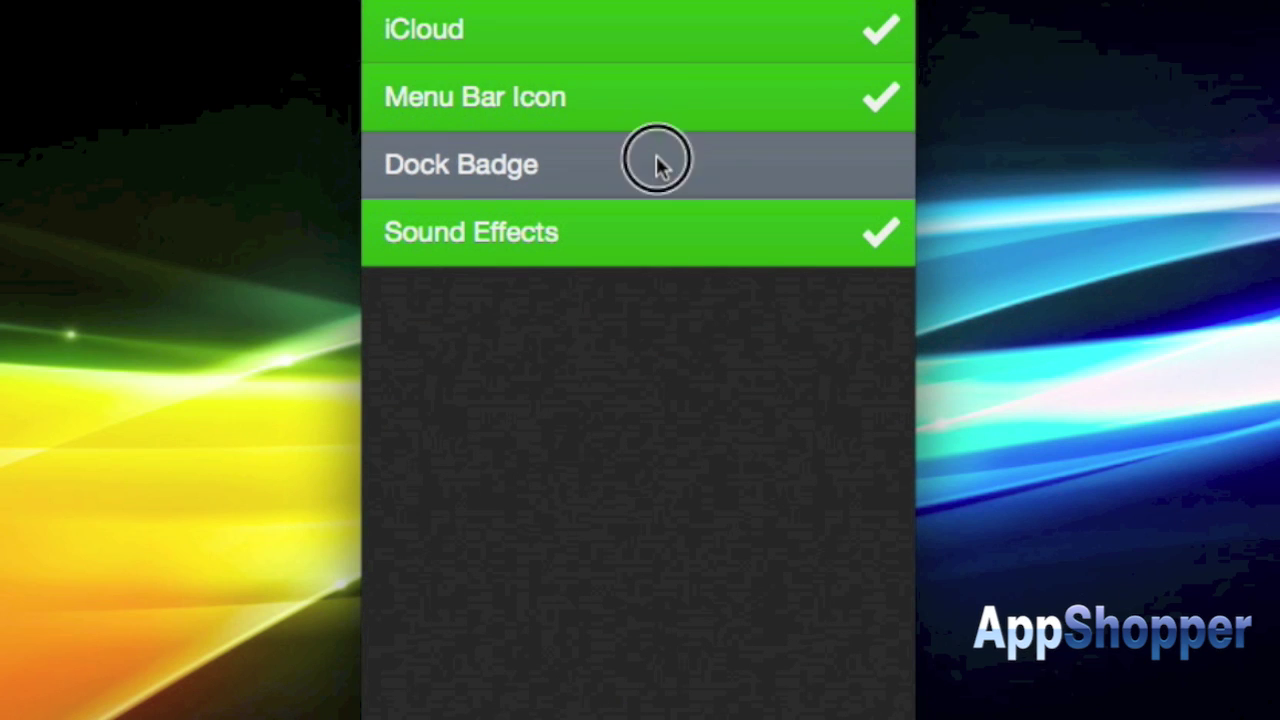
click(656, 160)
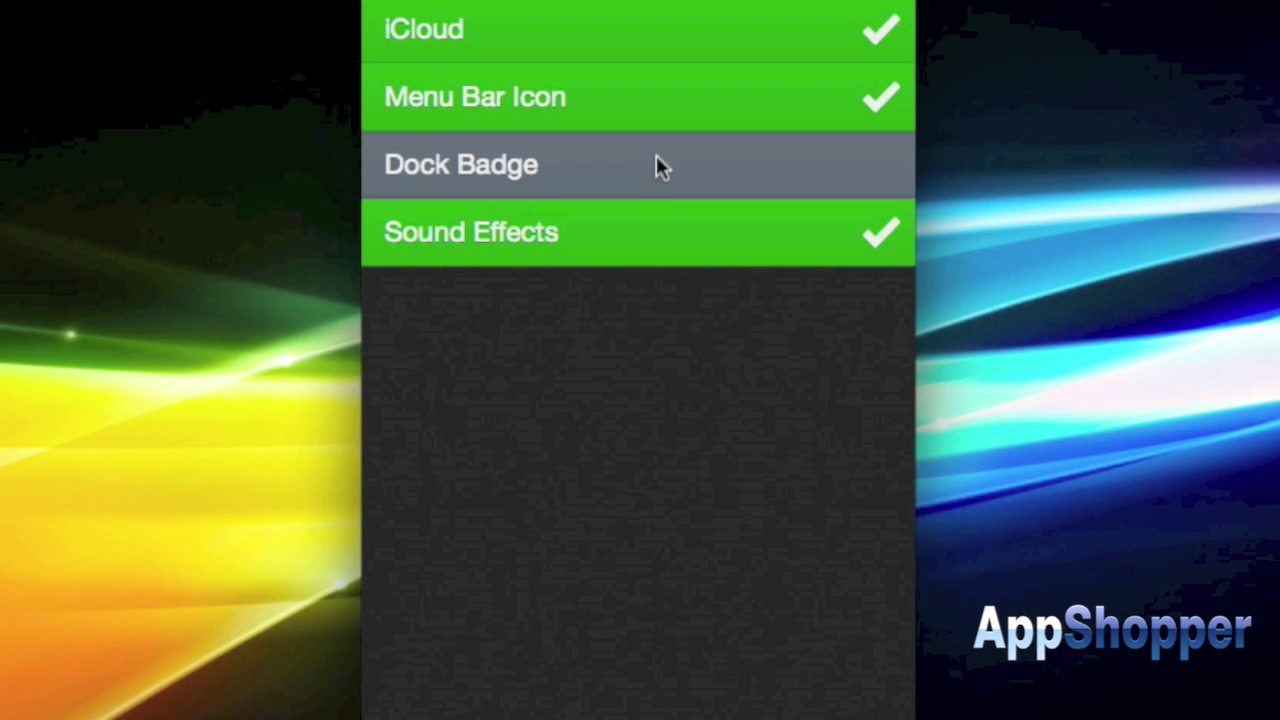
click(655, 230)
click(655, 230)
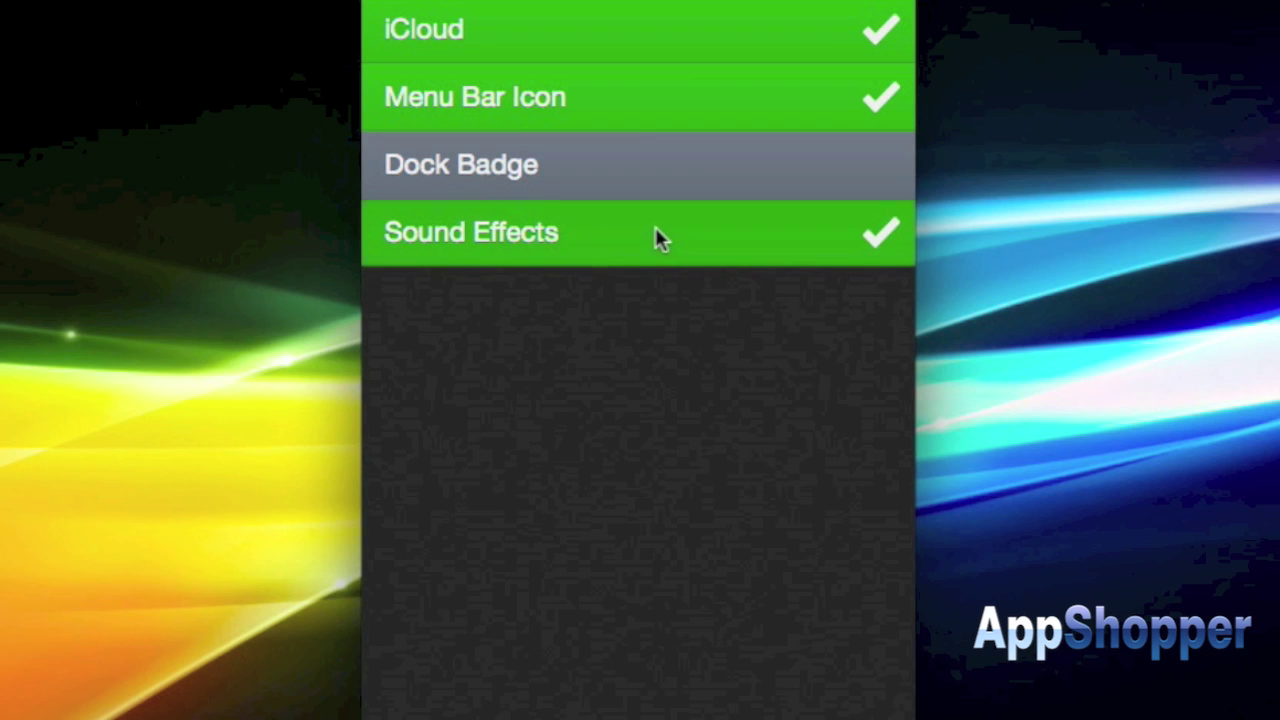
click(853, 2)
- Open My Lists, open Personal List in its own window and place that window beside the lists window
click(860, 30)
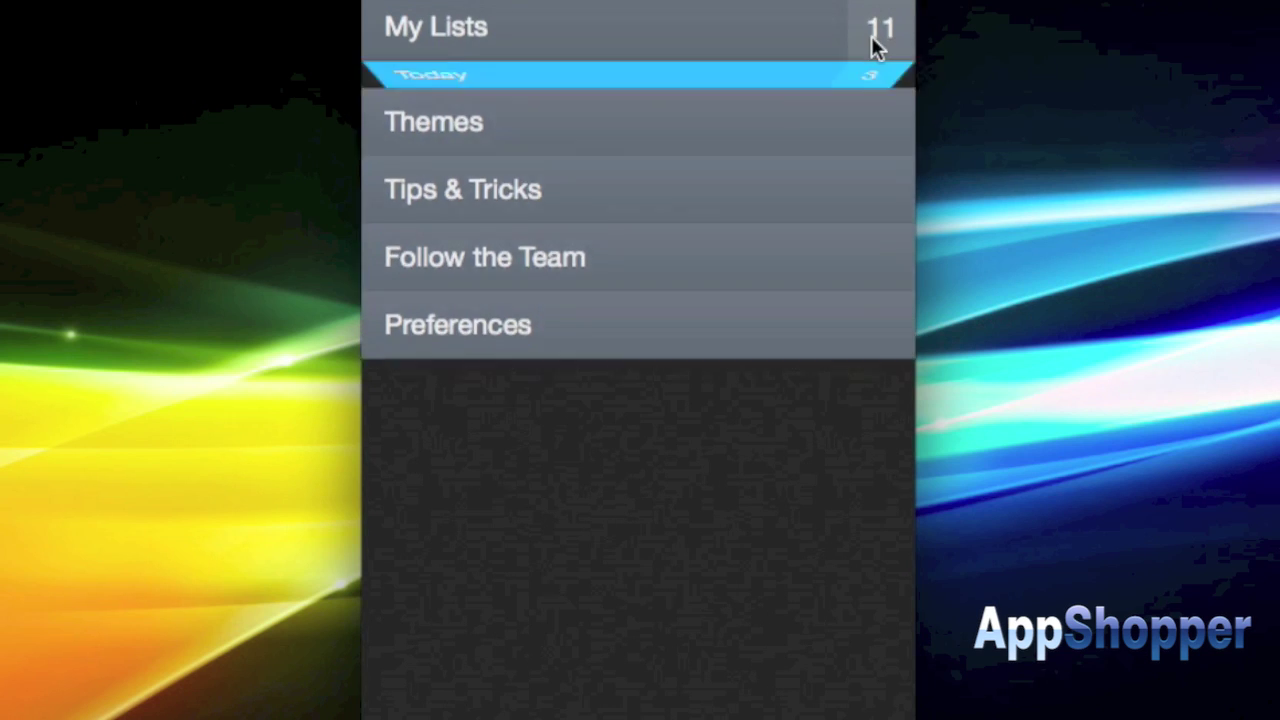
click(880, 706)
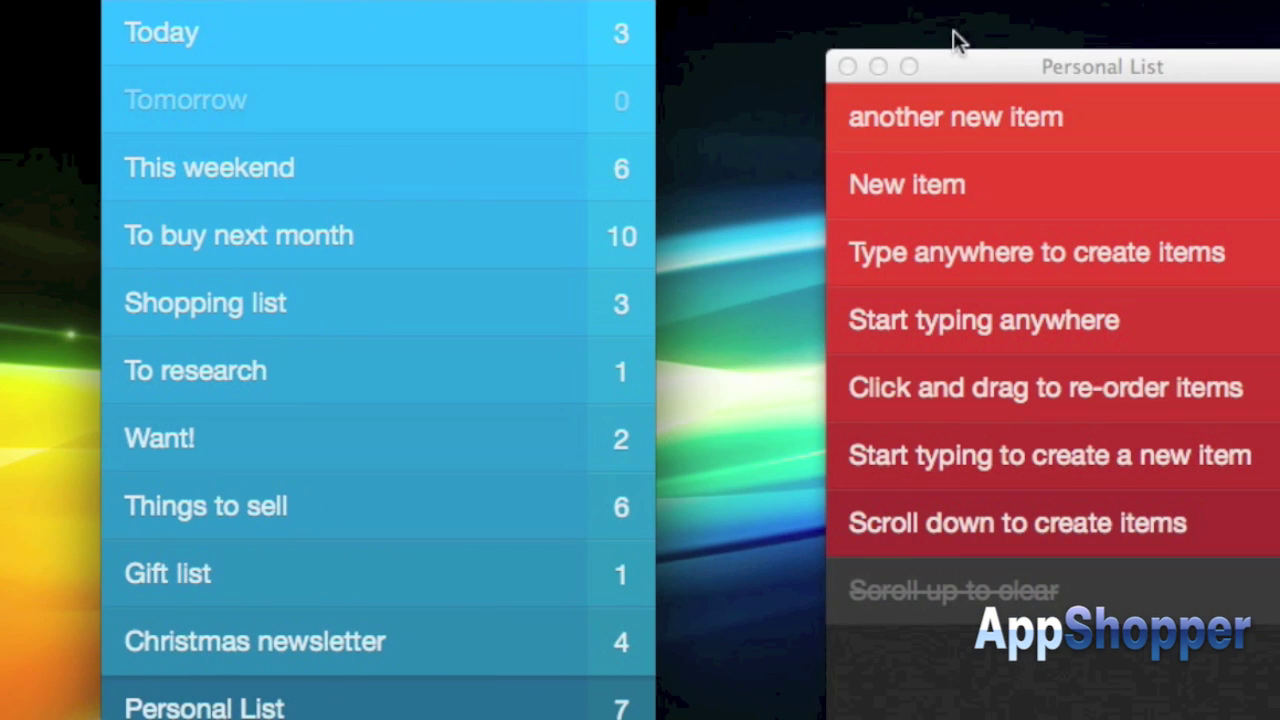
drag(999, 77, 850, 0)
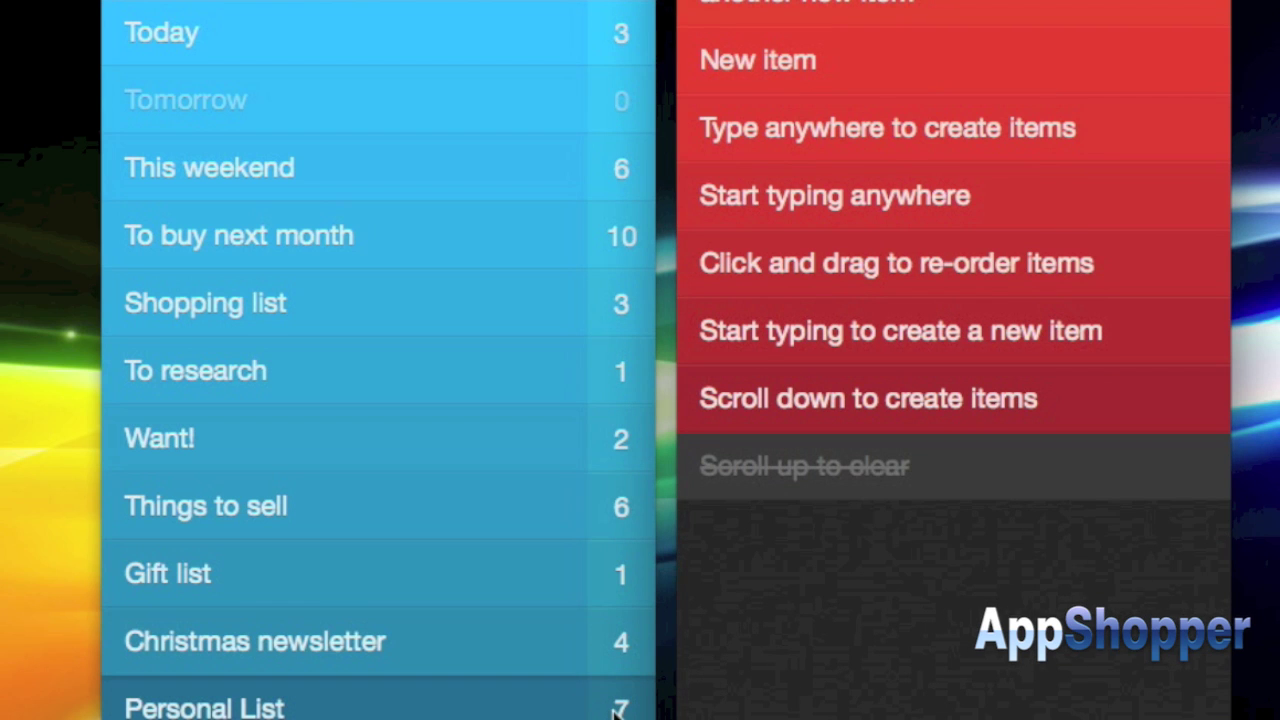
- Switch the lists window to the main menu and back, and look through the lists beside the open Personal List
scroll(449, 130, up, 5)
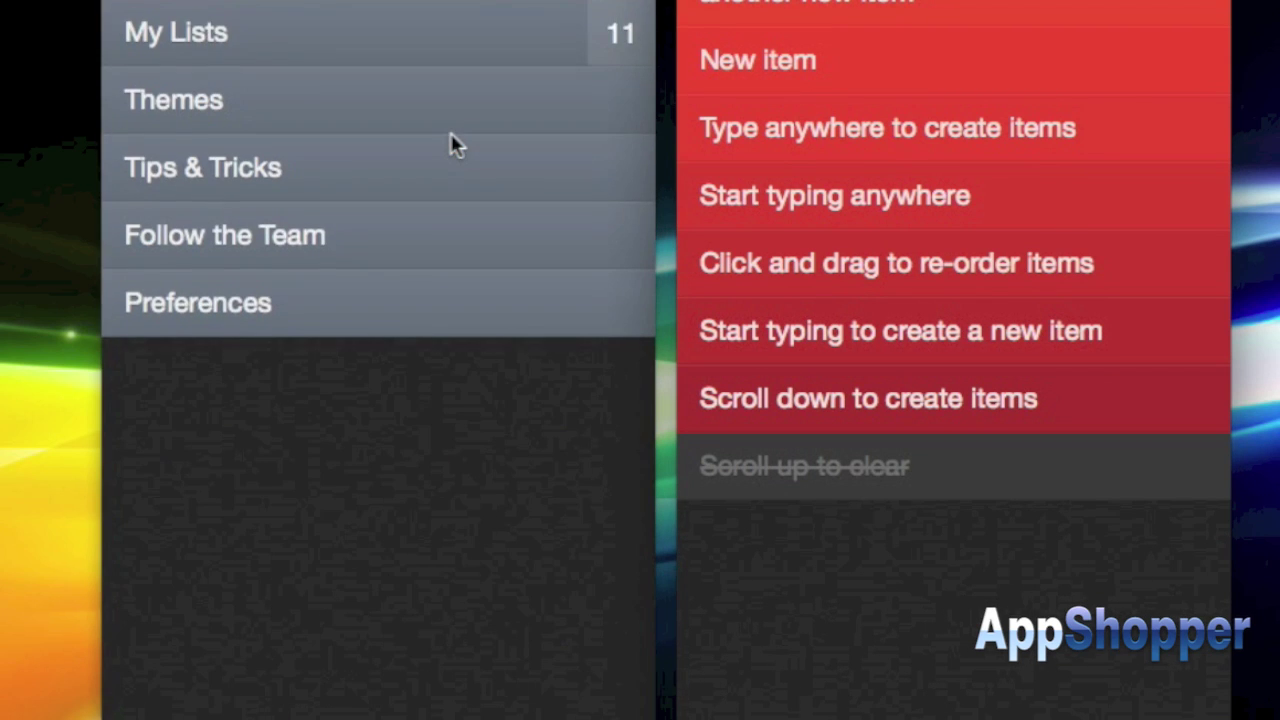
scroll(450, 135, down, 5)
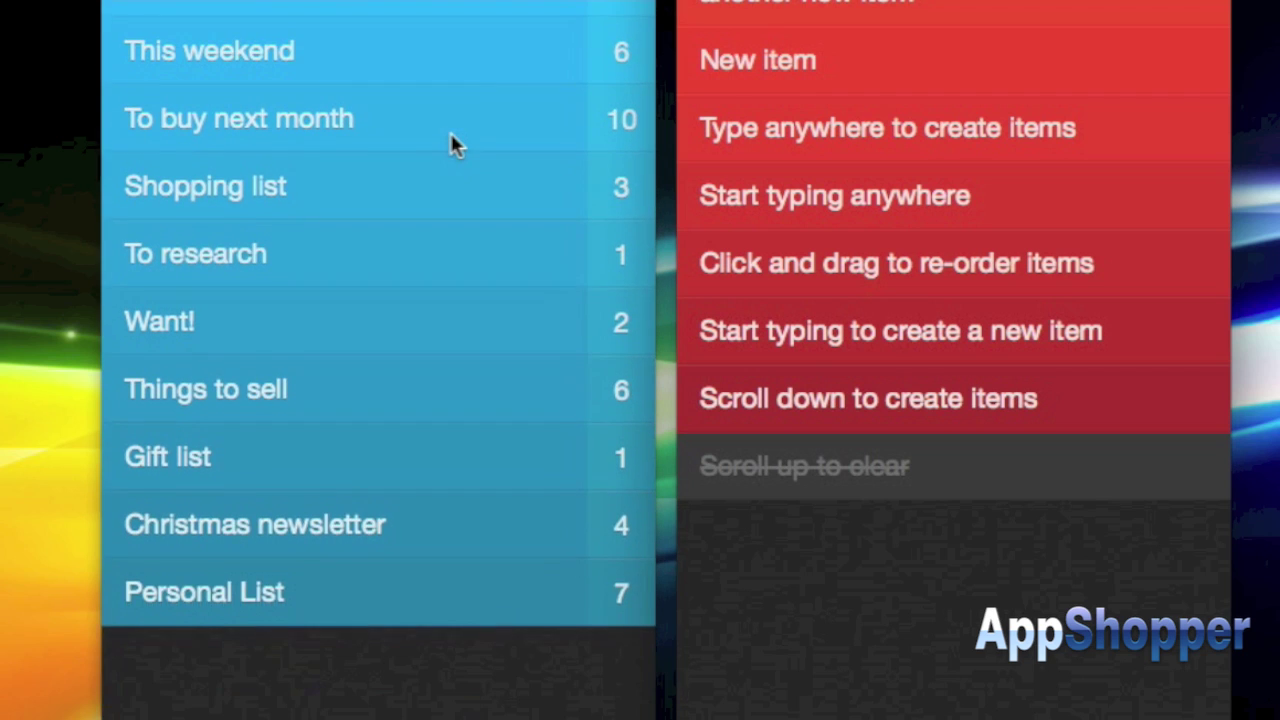
scroll(480, 175, up, 3)
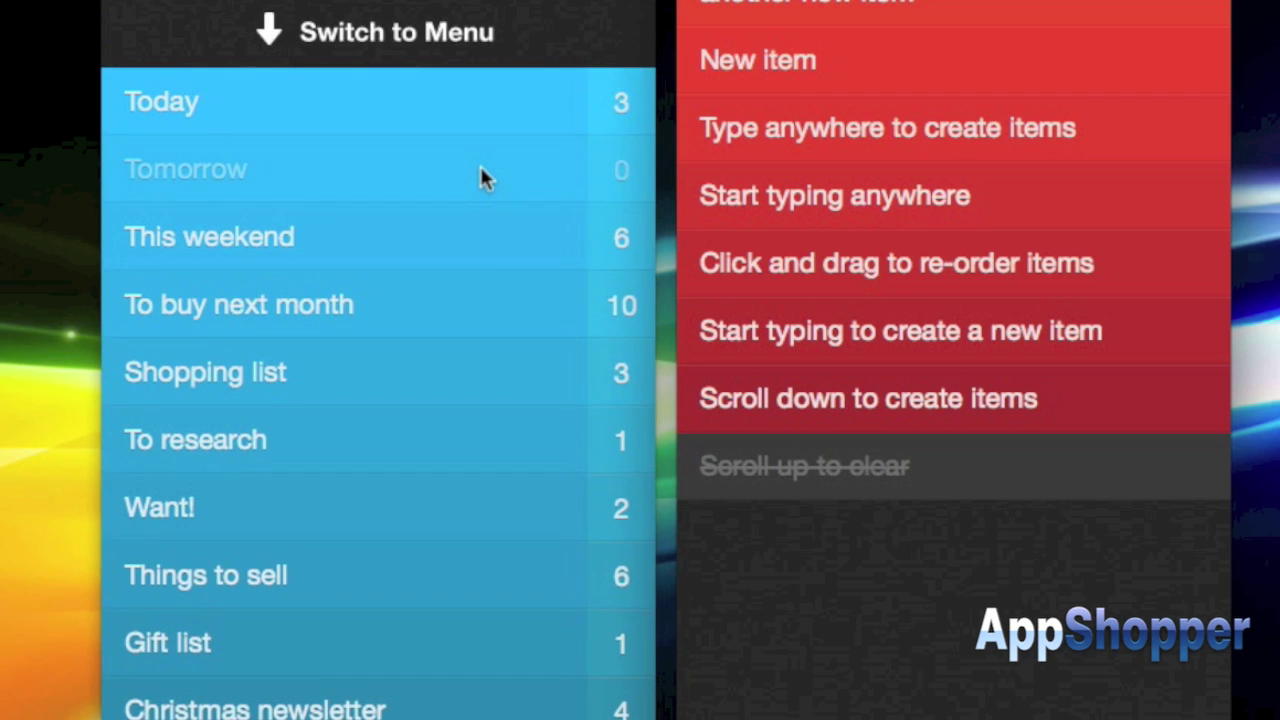
scroll(1082, 156, up, 3)
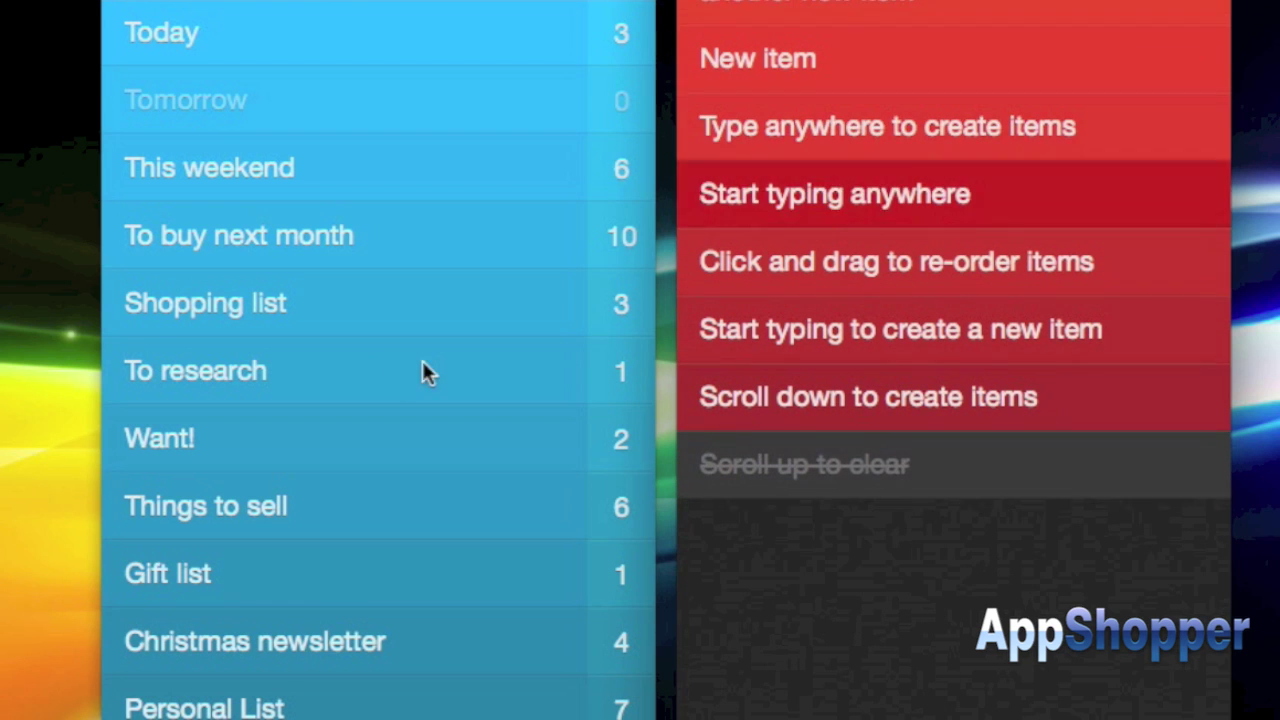
- Close the separate Personal List window and move the lists window back to the middle of the desktop
key(super+w)
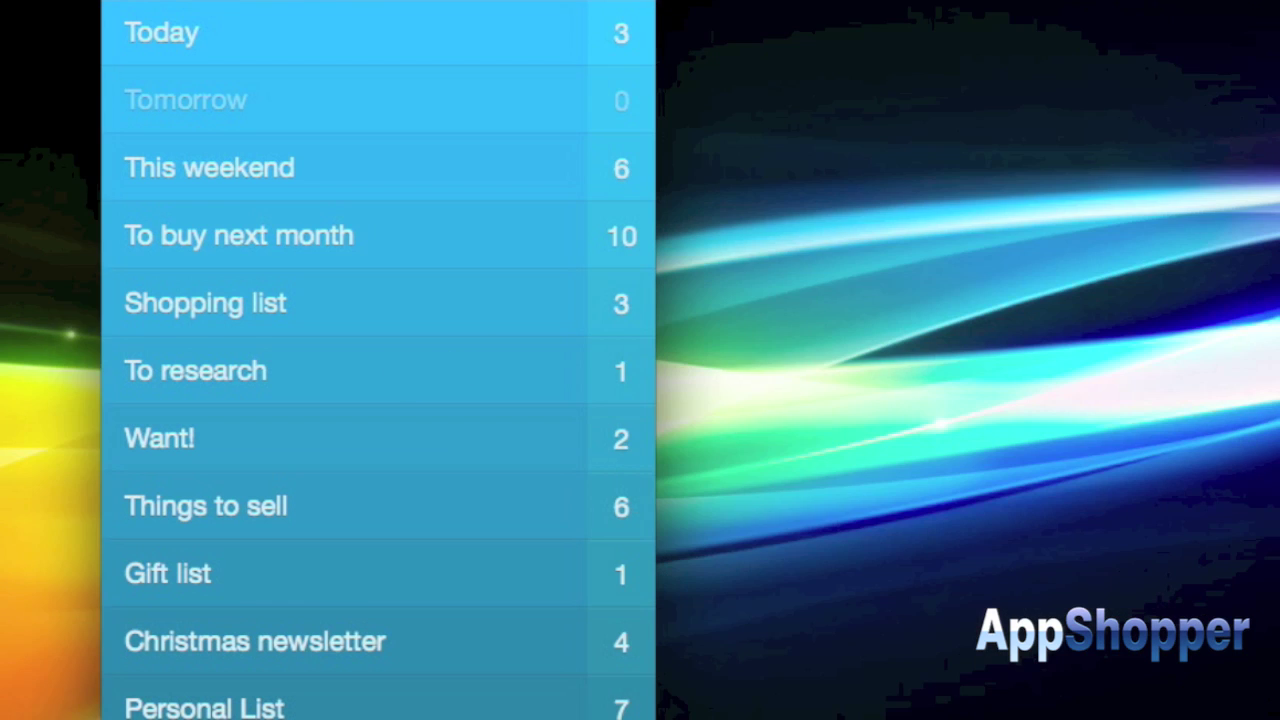
drag(551, 0, 786, 0)
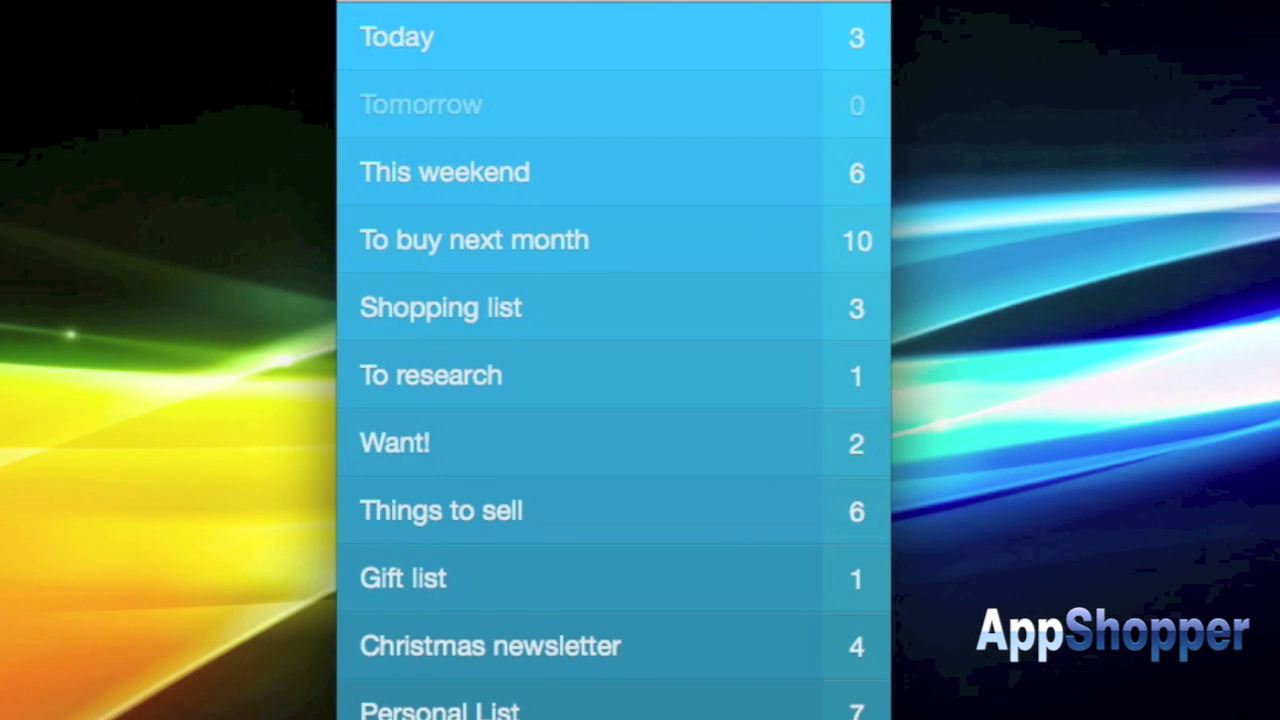